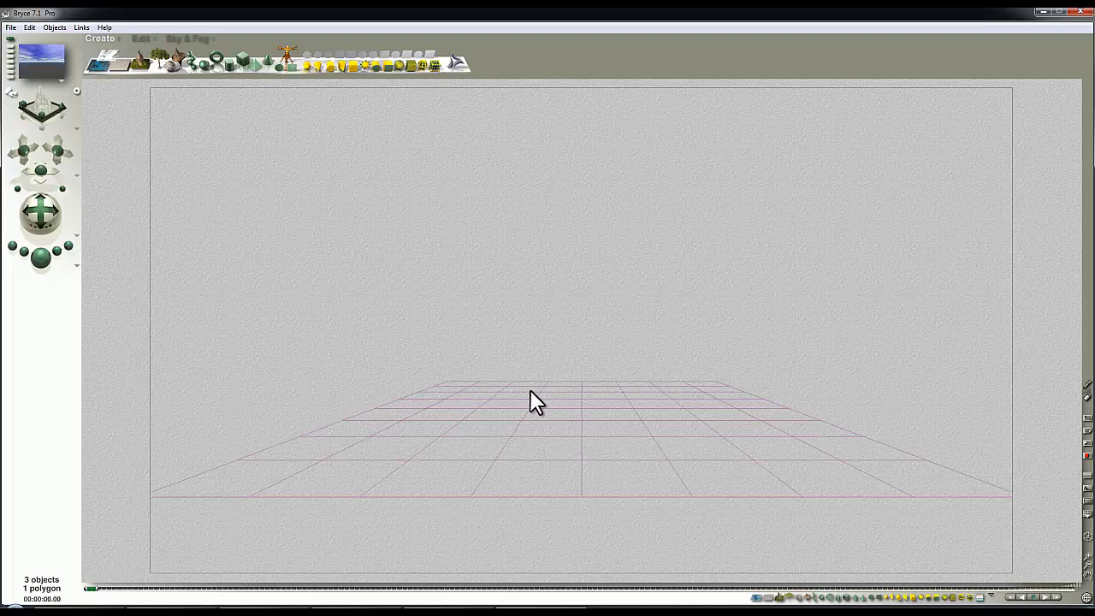
Delete the existing ground plane and create a symmetrical lattice in the empty scene
key("Delete")
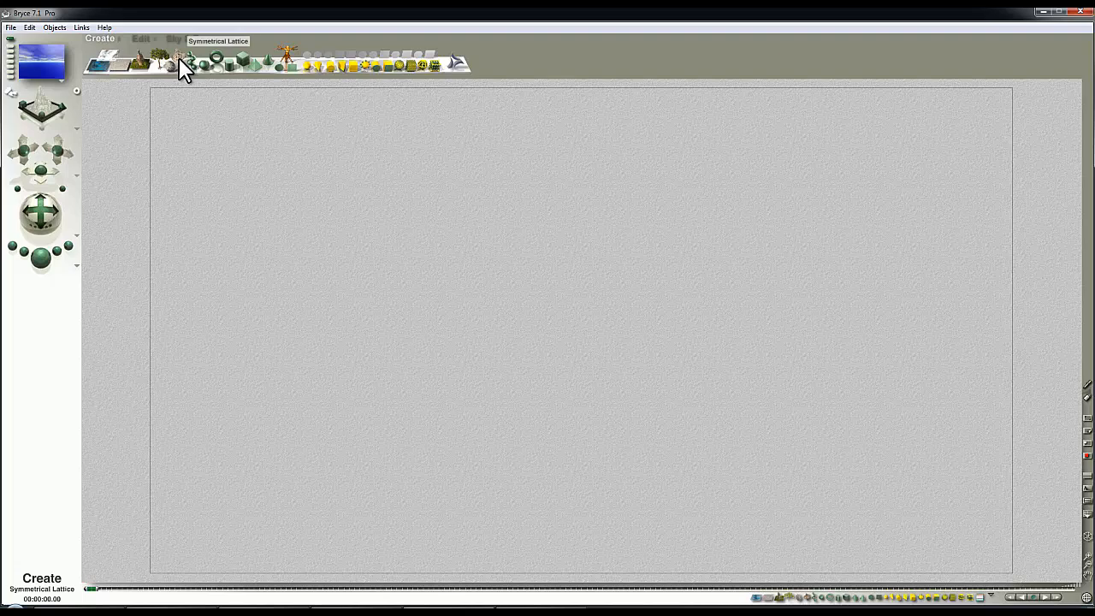
left_click(181, 66)
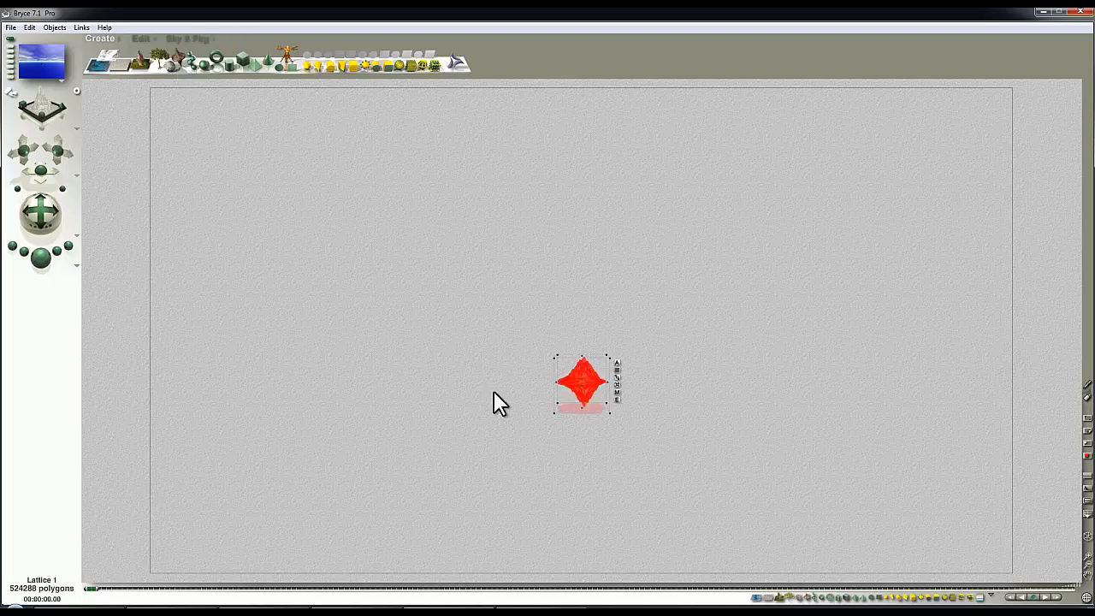
Replace the lattice's terrain with a Blob Maker cone and clip off its lower elevations
left_click(617, 399)
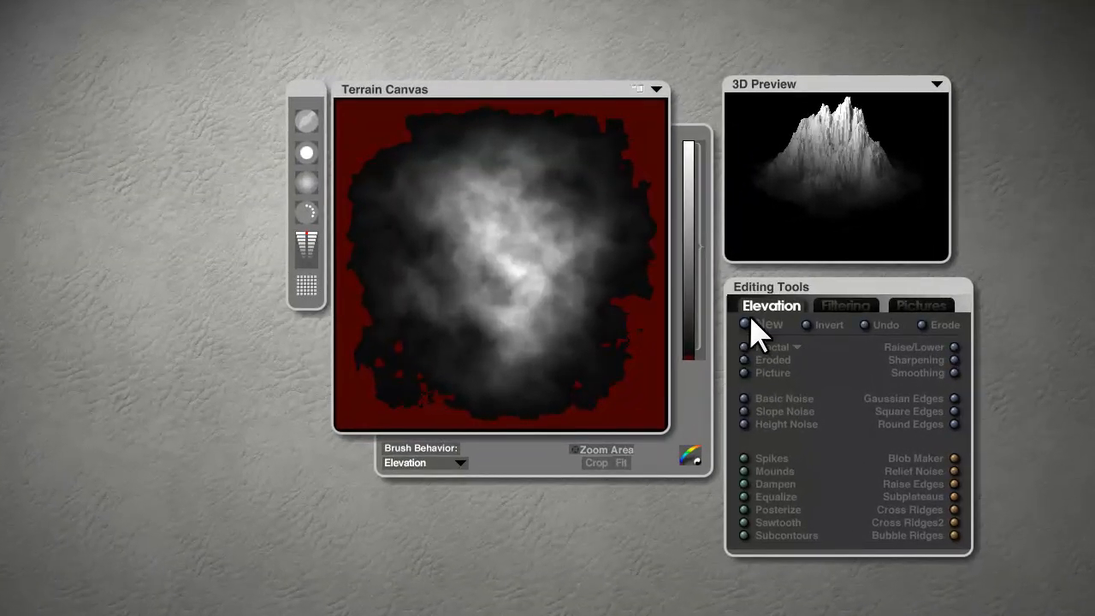
left_click(744, 324)
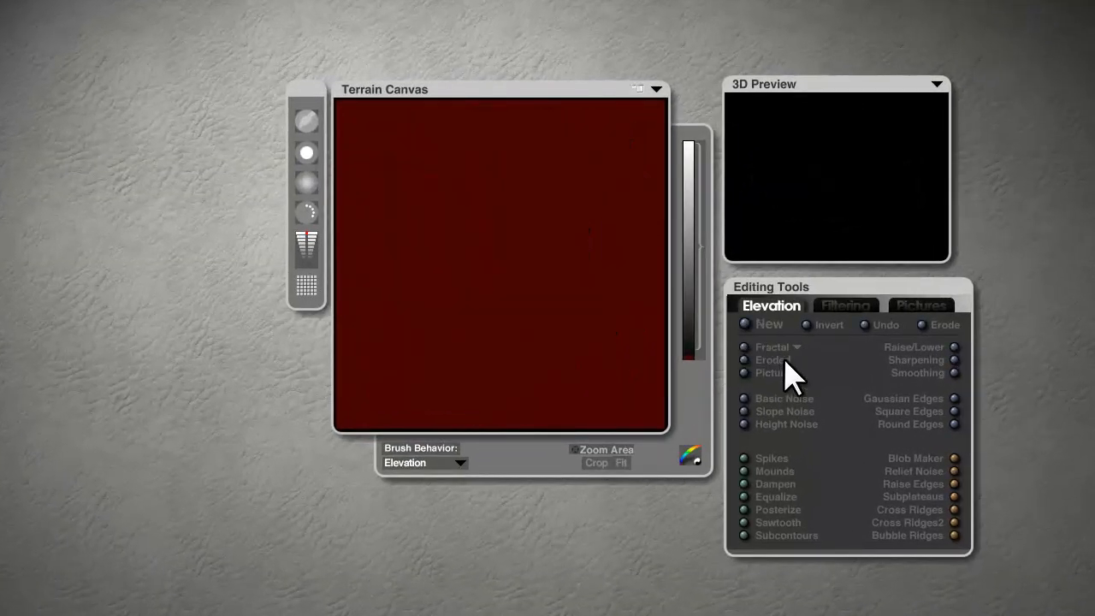
left_click(955, 458)
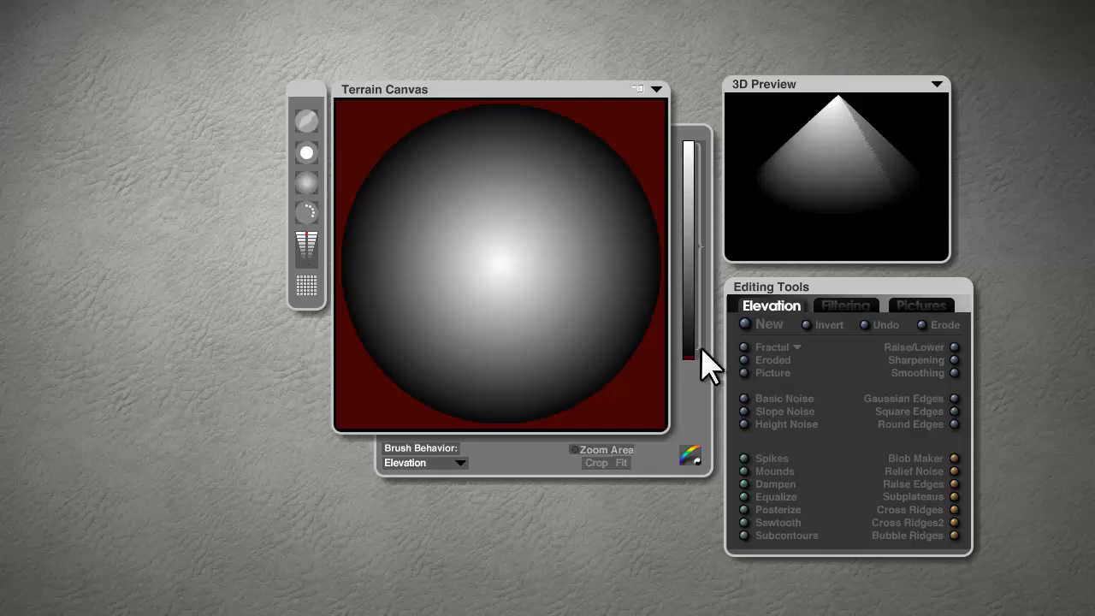
left_click_drag(698, 345, 697, 260)
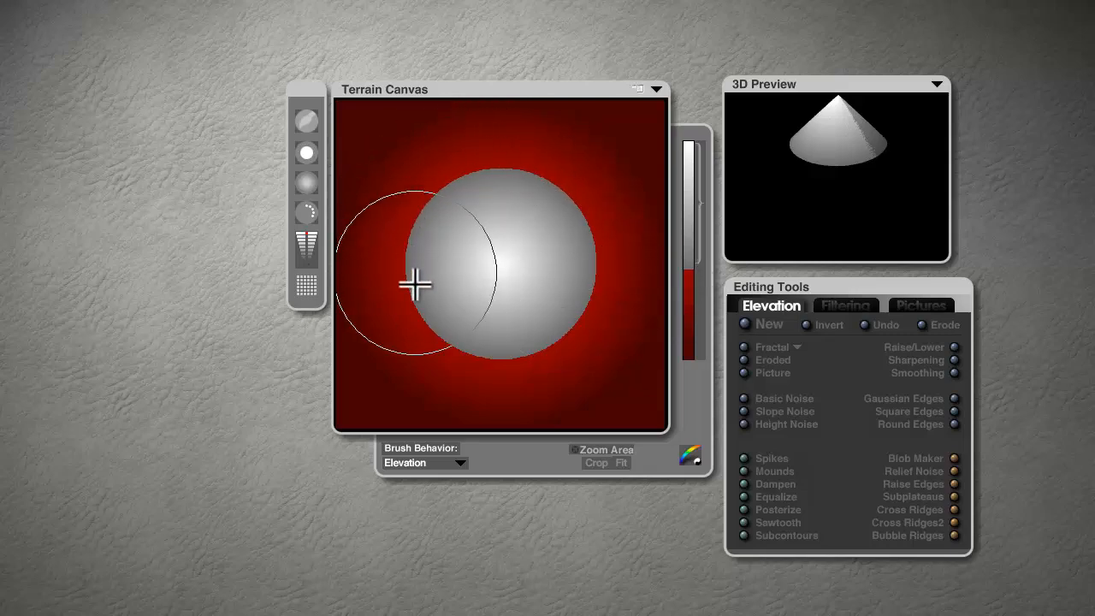
left_click_drag(868, 143, 844, 105)
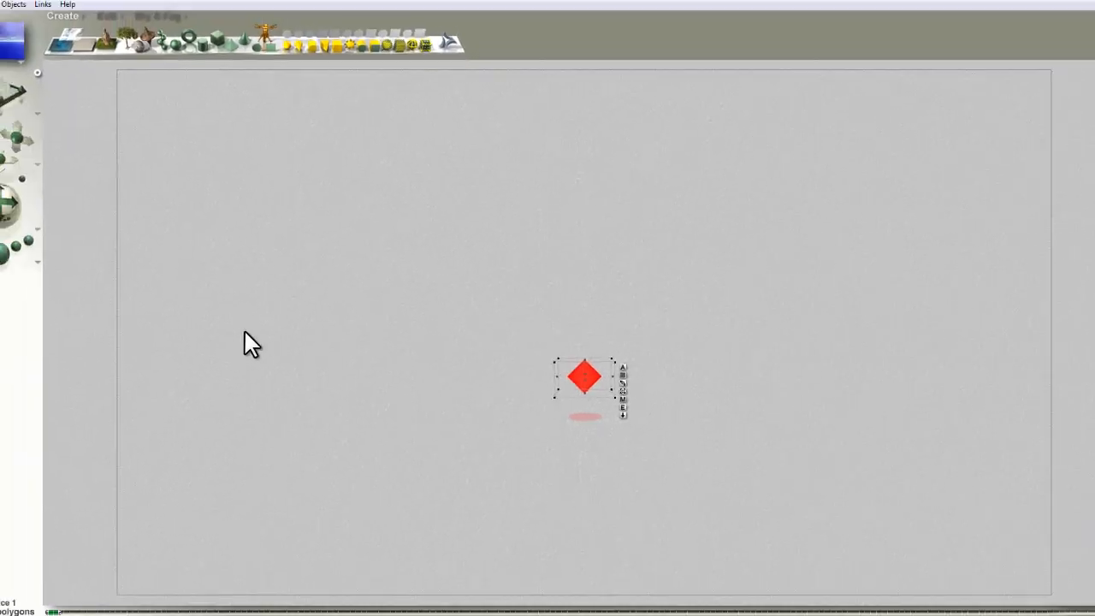
Enlarge the lattice uniformly on all axes and render it from a raised camera angle
left_click(137, 62)
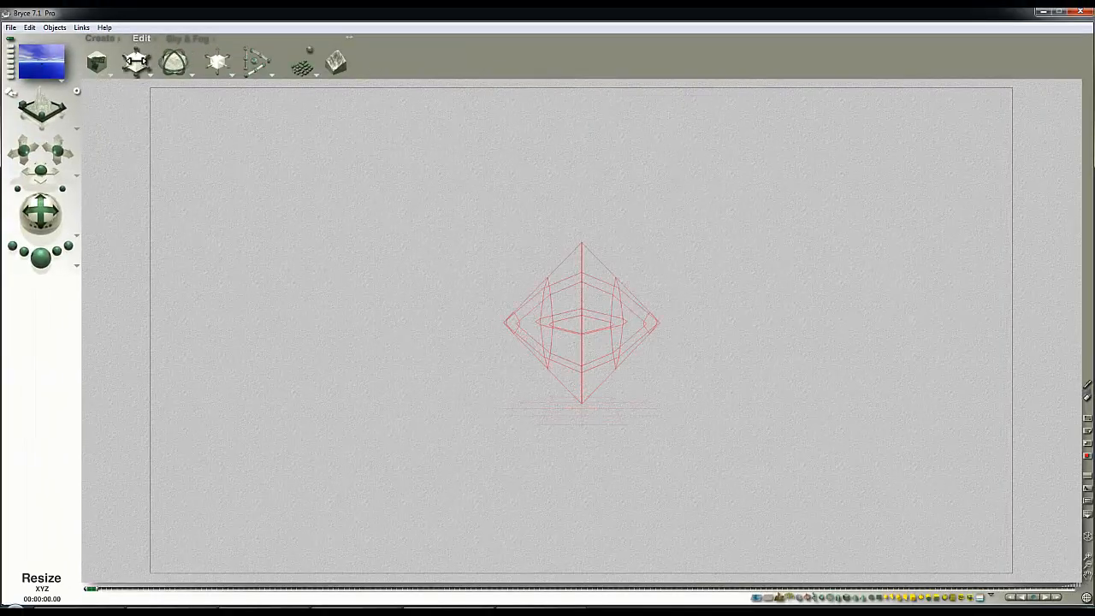
left_click_drag(56, 154, 59, 164)
left_click_drag(54, 213, 50, 204)
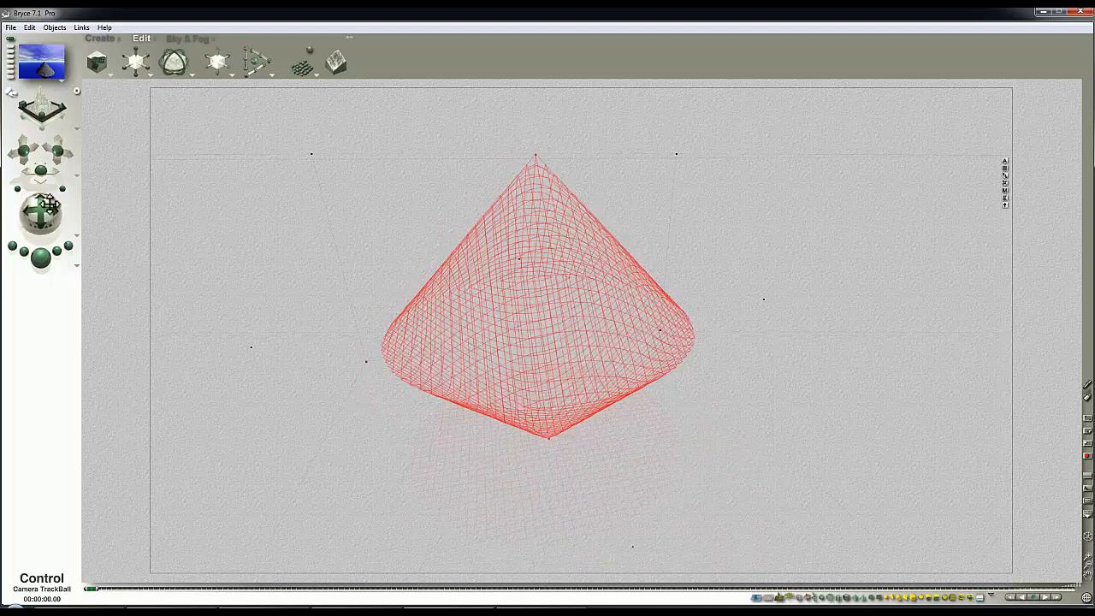
left_click(47, 261)
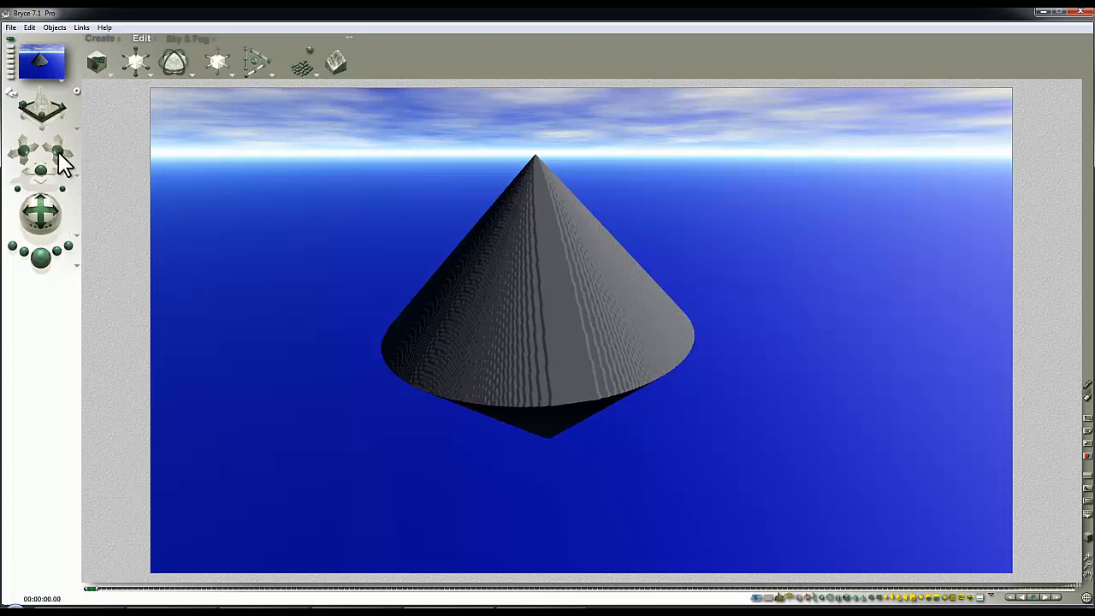
Rotate the lattice around its Z axis so that it tilts to one side
left_click_drag(58, 154, 58, 153)
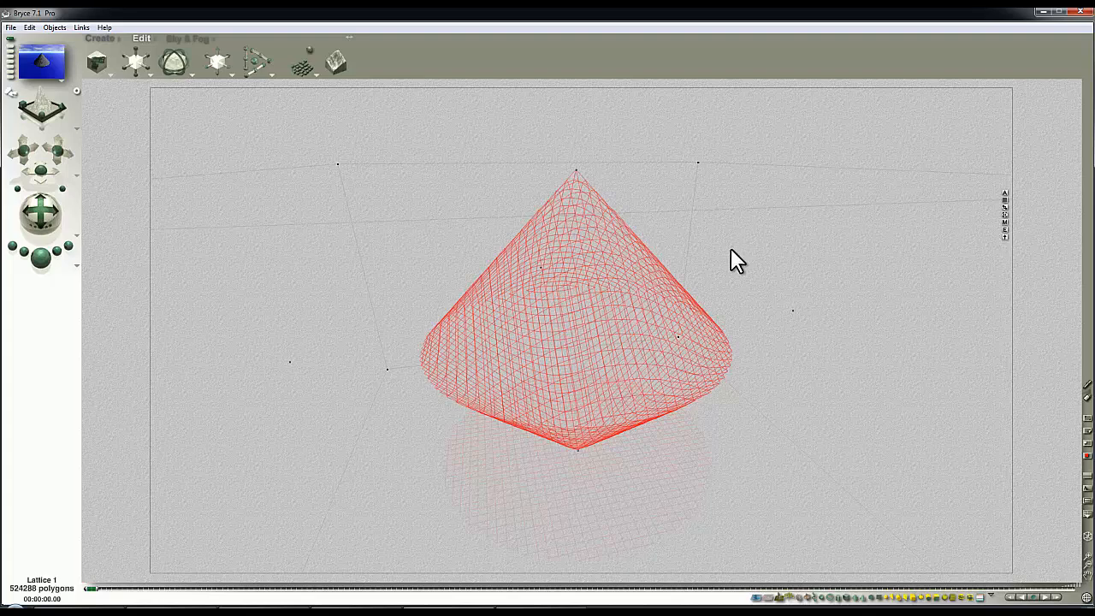
left_click_drag(731, 251, 652, 272)
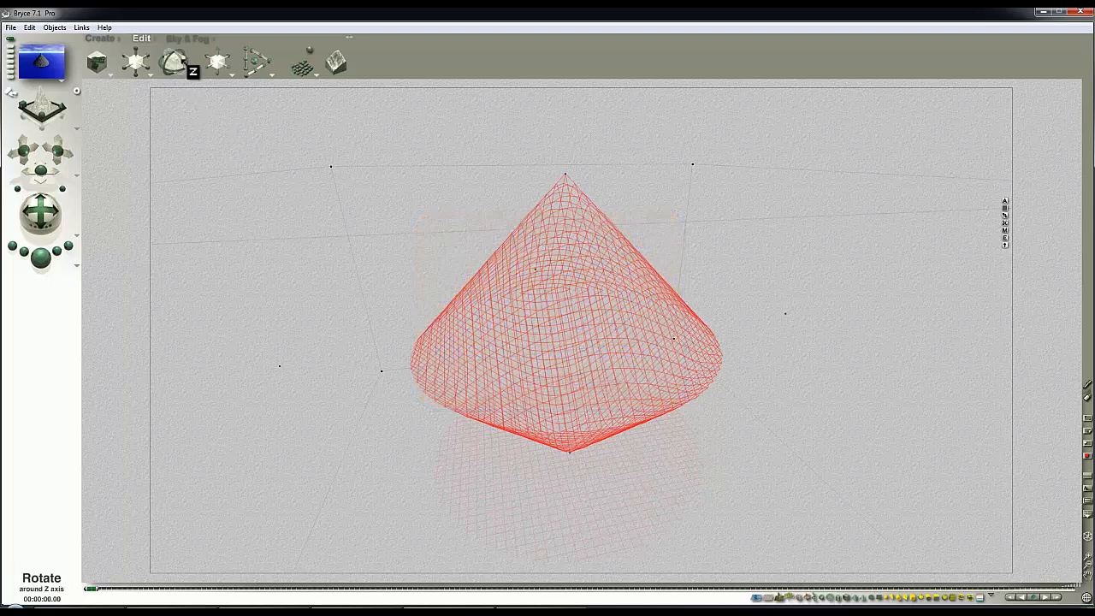
mouse_move(176, 59)
left_mouse_down()
mouse_move(161, 60)
mouse_move(192, 69)
left_mouse_up()
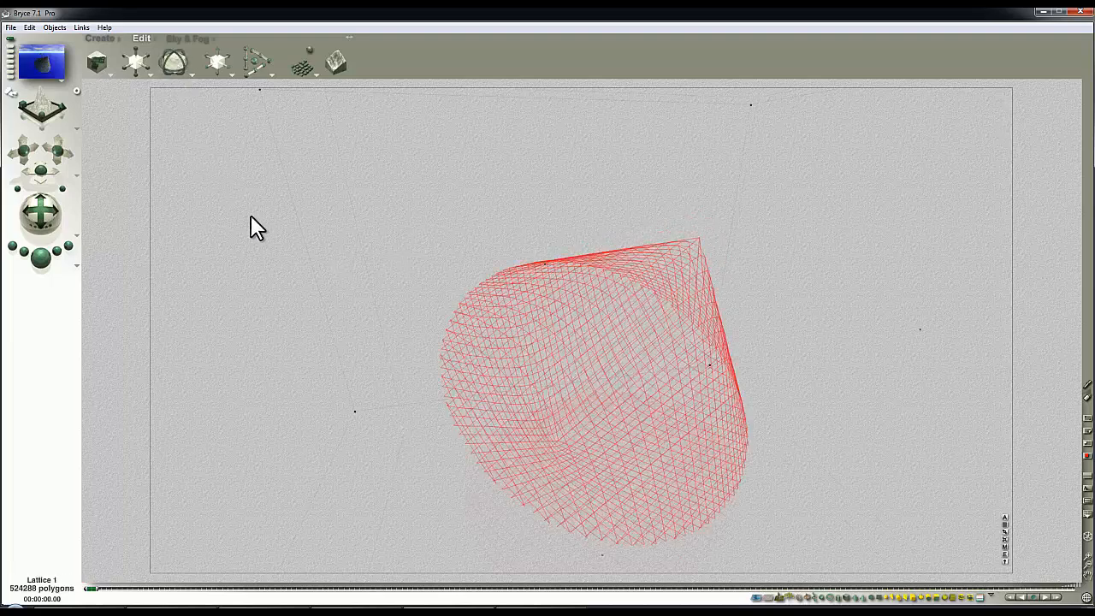
left_click_drag(64, 167, 61, 154)
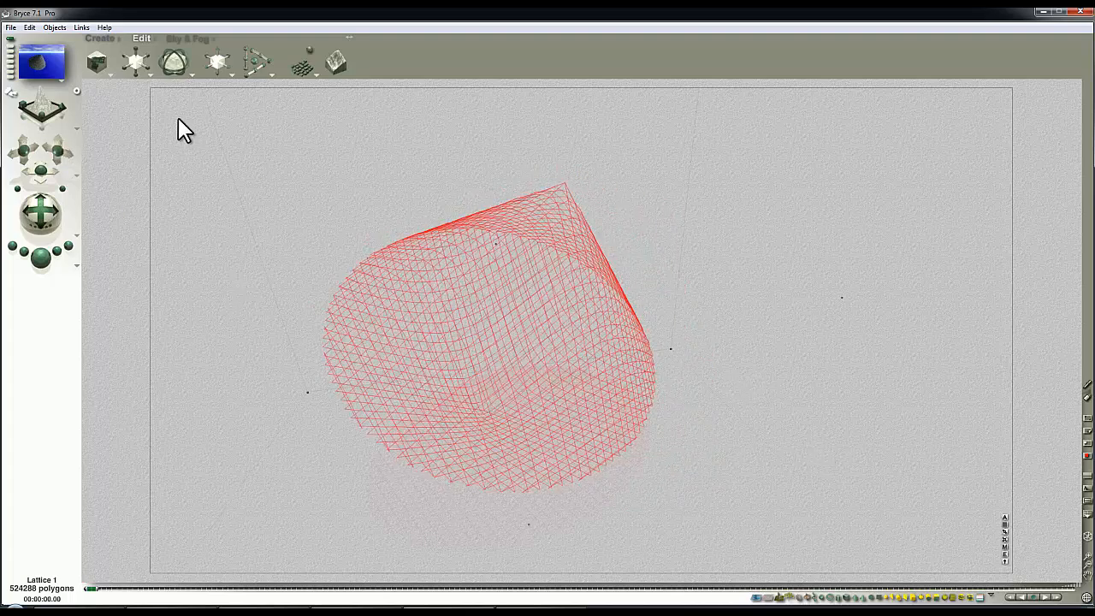
Enable Use HDRI Image in the Sky Lab's IBL settings
left_click(192, 41)
left_click(297, 41)
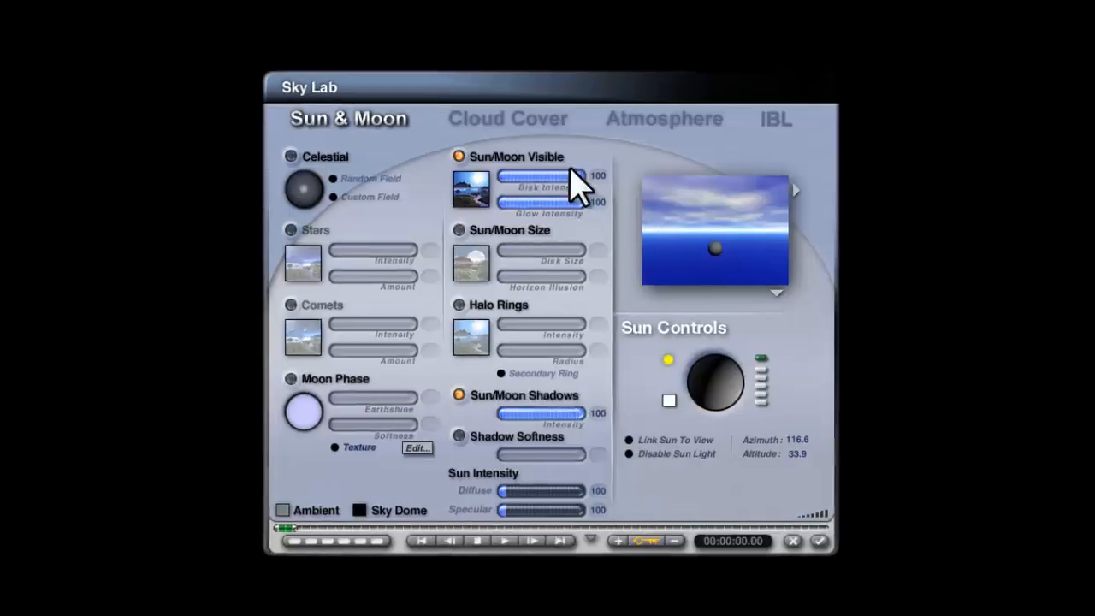
left_click(775, 118)
left_click(474, 292)
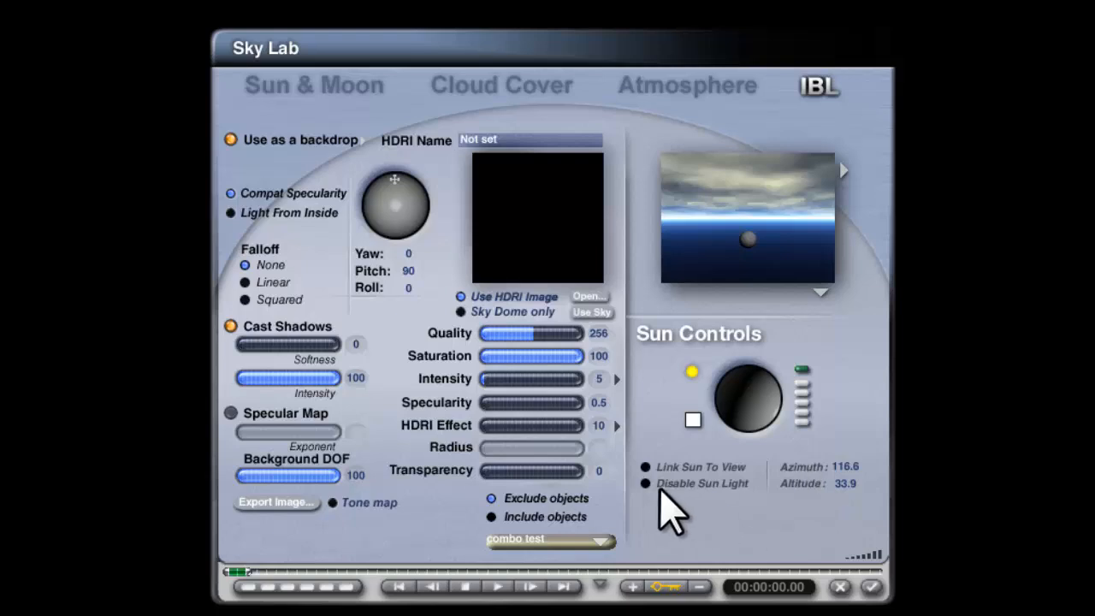
left_click(354, 89)
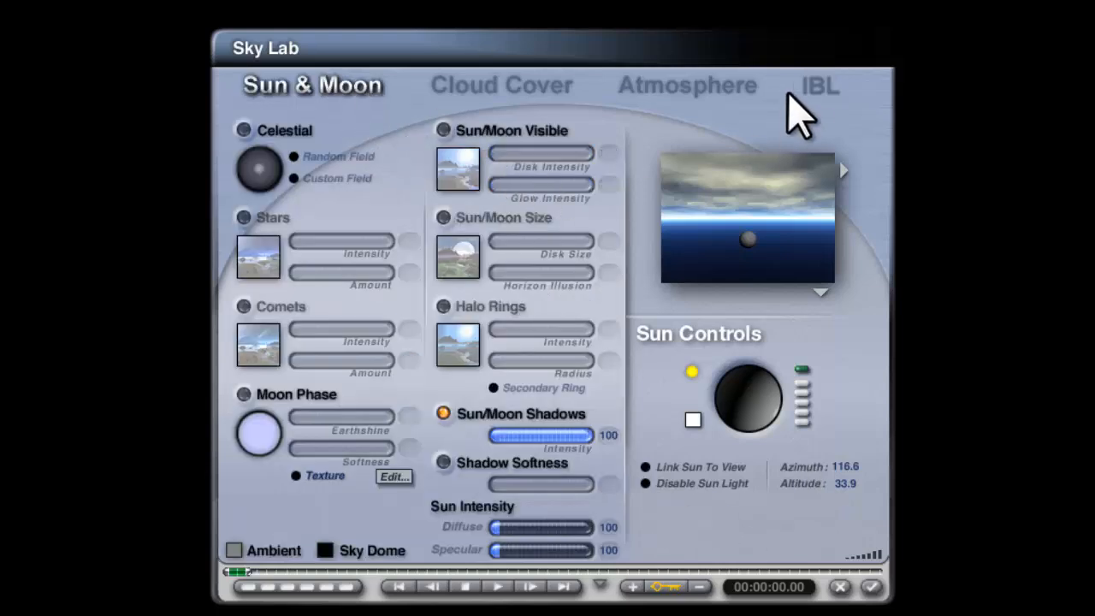
left_click(817, 89)
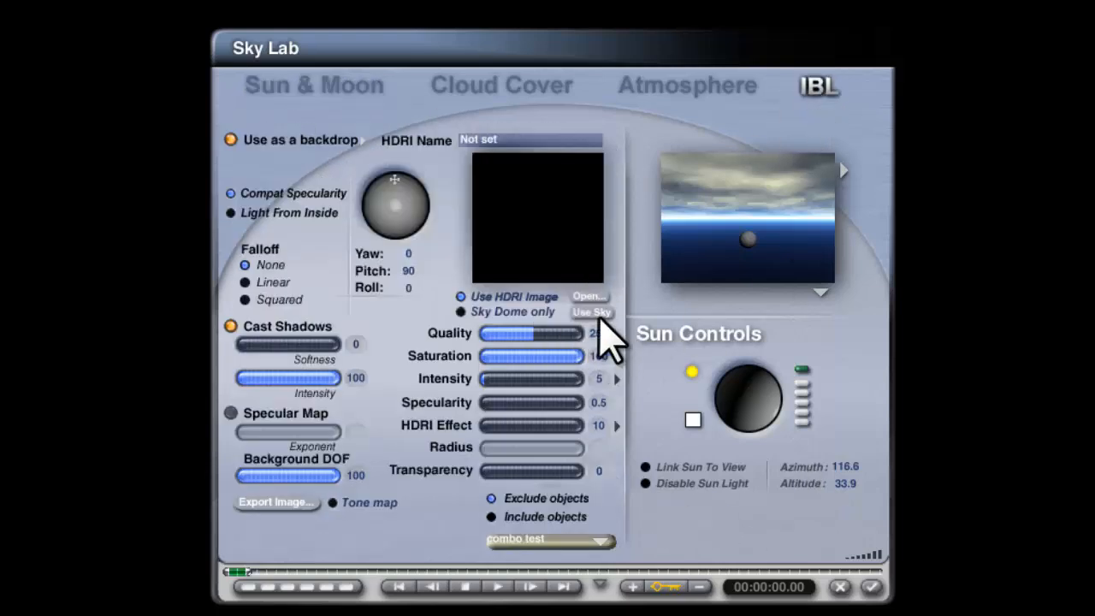
Use the current sky as the HDRI source, disable the sun light and preview the result in the scene
left_click(599, 314)
left_click(689, 374)
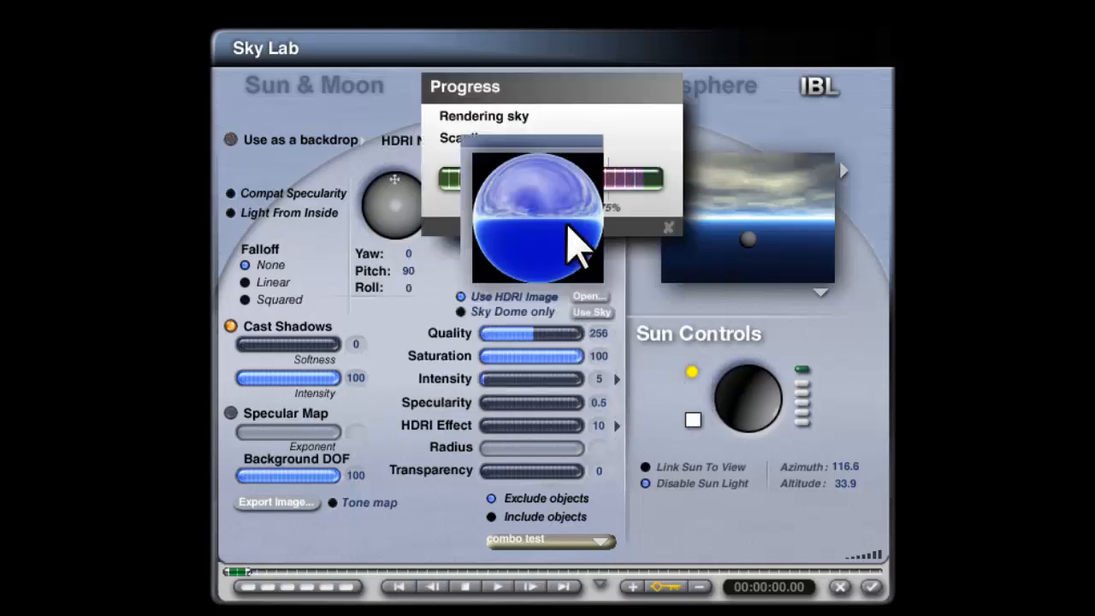
left_click(820, 293)
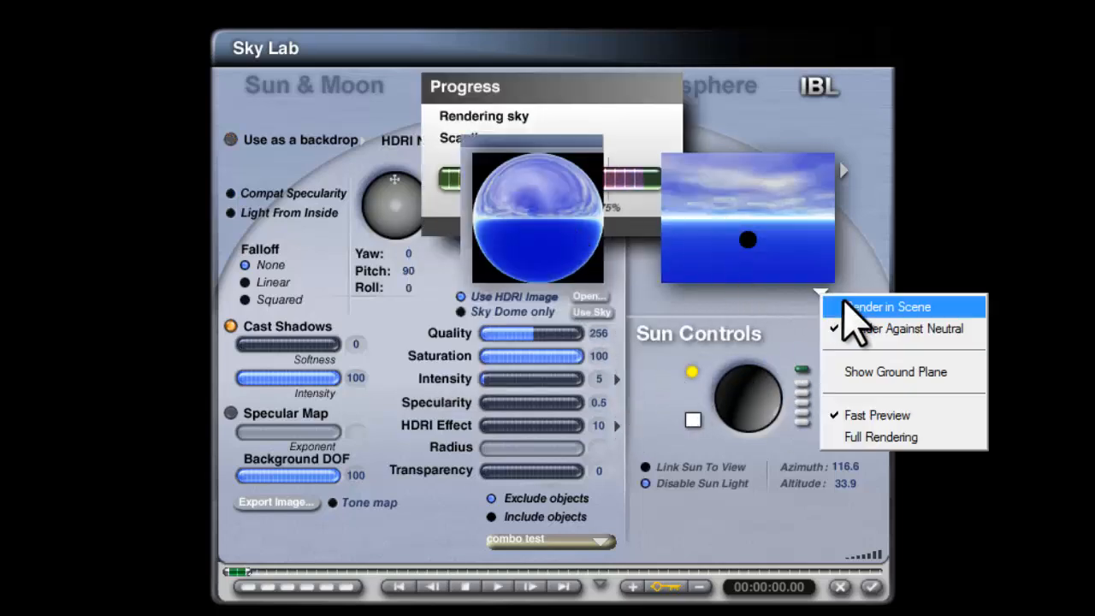
left_click(843, 301)
Set the IBL quality to 16, the HDRI effect to 192 and the specularity to 0
left_click_drag(532, 330, 481, 332)
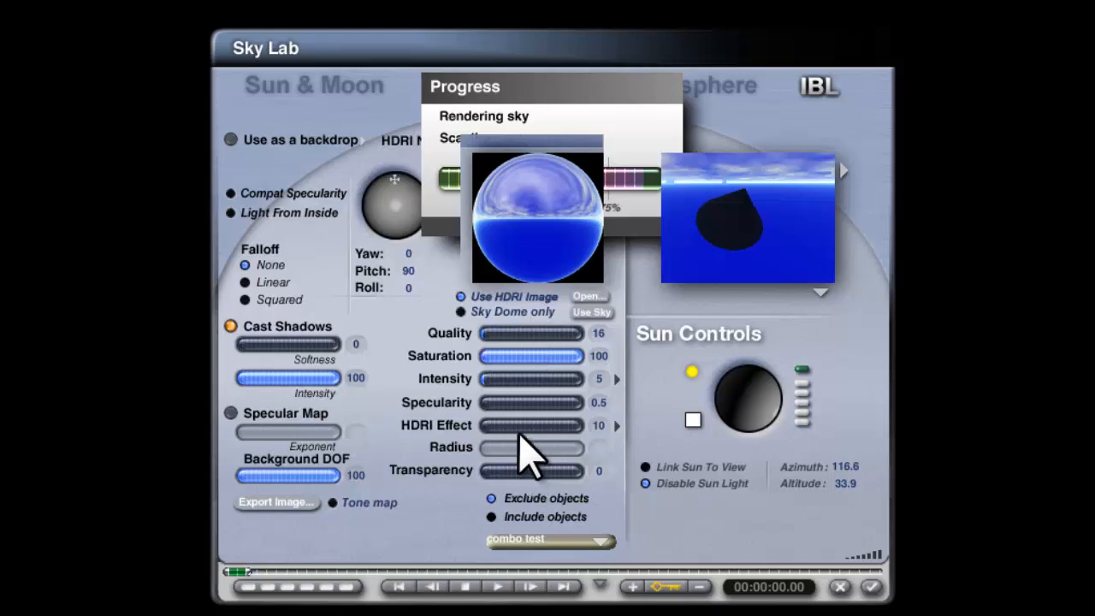
left_click_drag(496, 426, 506, 424)
left_click(599, 403)
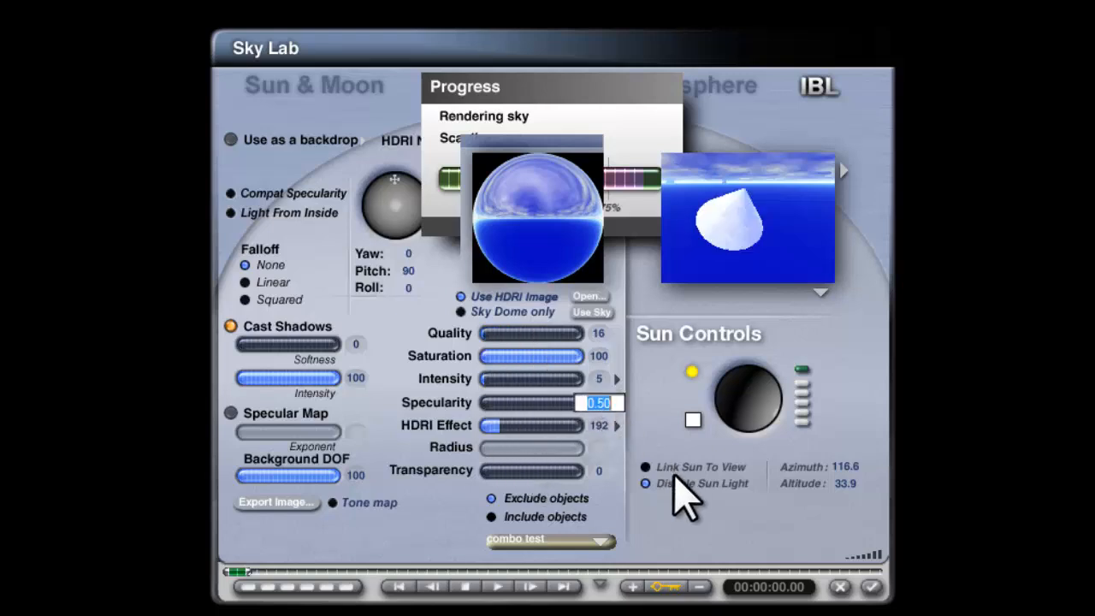
type("0")
key("Return")
Try an HDRI effect of 100 and turn the scene preview to check the lighting
left_click(599, 425)
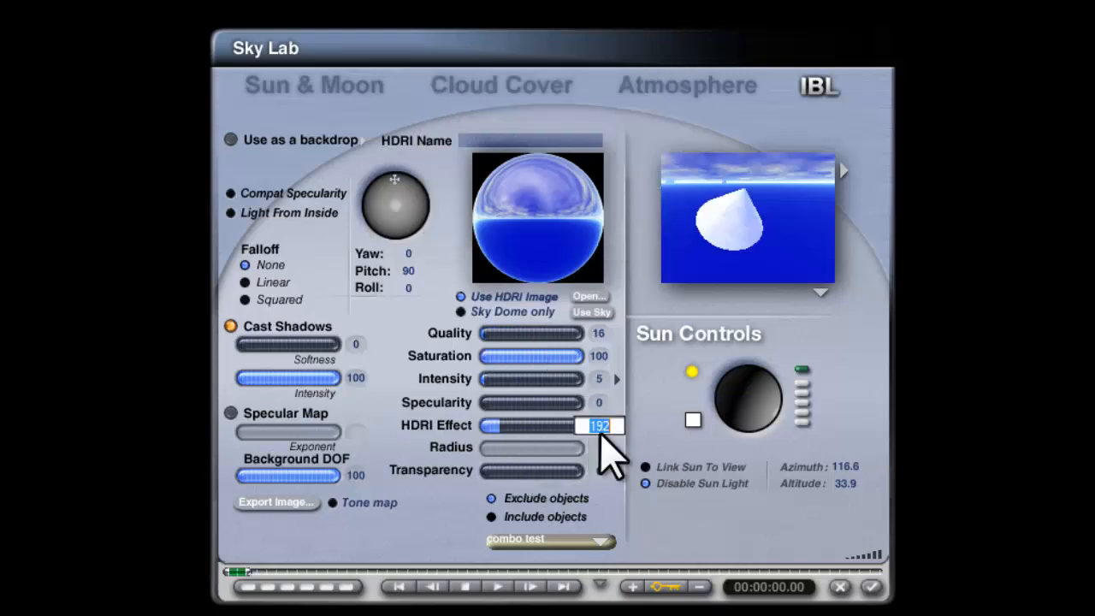
type("100")
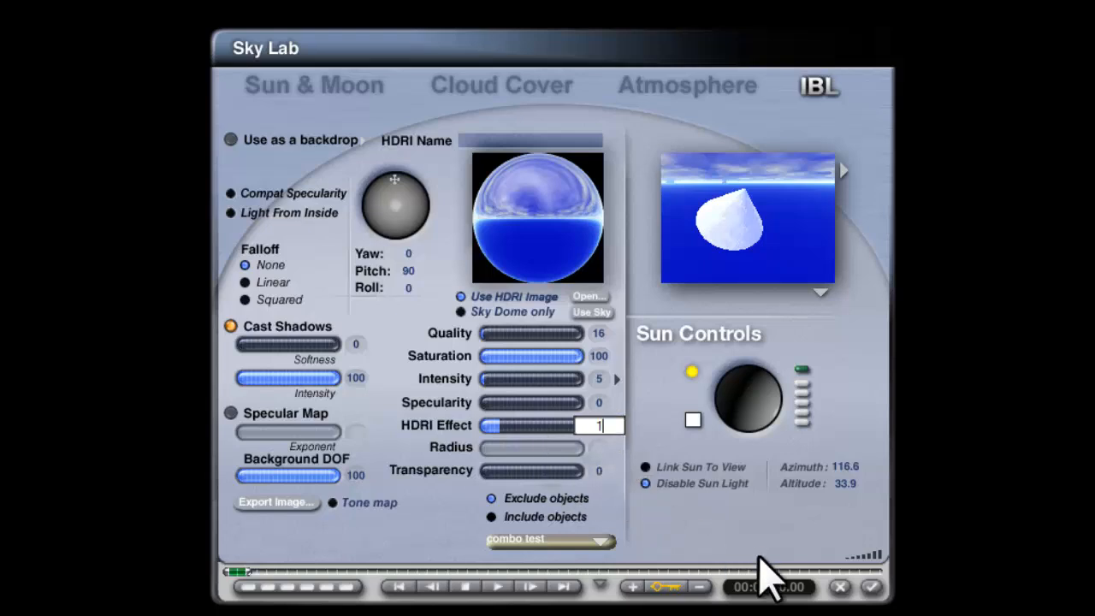
key("Return")
left_click_drag(752, 215, 708, 264)
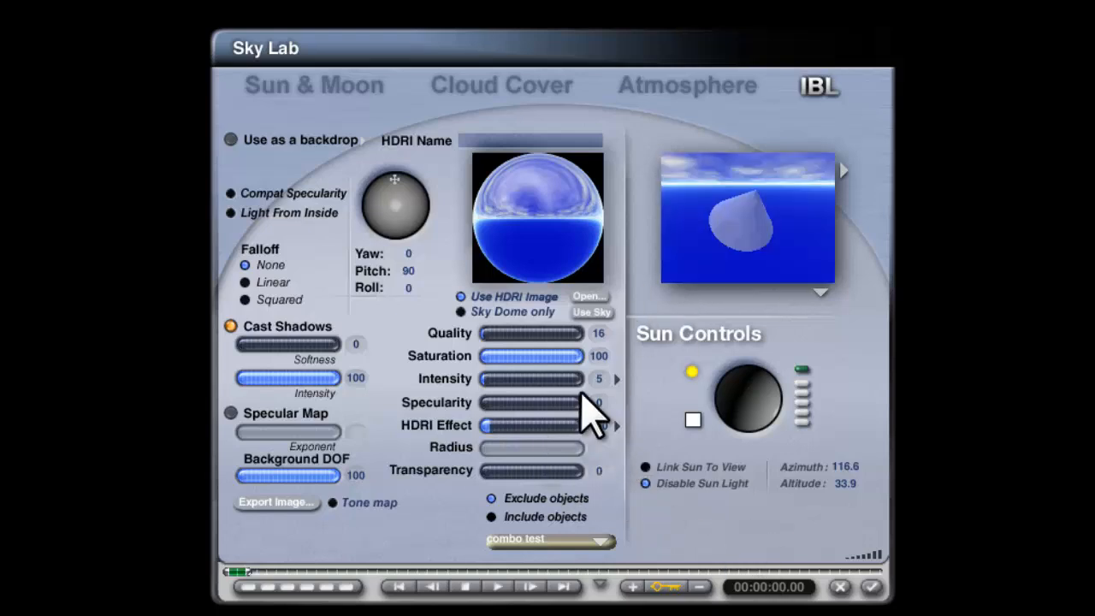
Lower the IBL saturation to 44 and set the HDRI effect to 150
left_click(525, 356)
left_click(599, 425)
type("1")
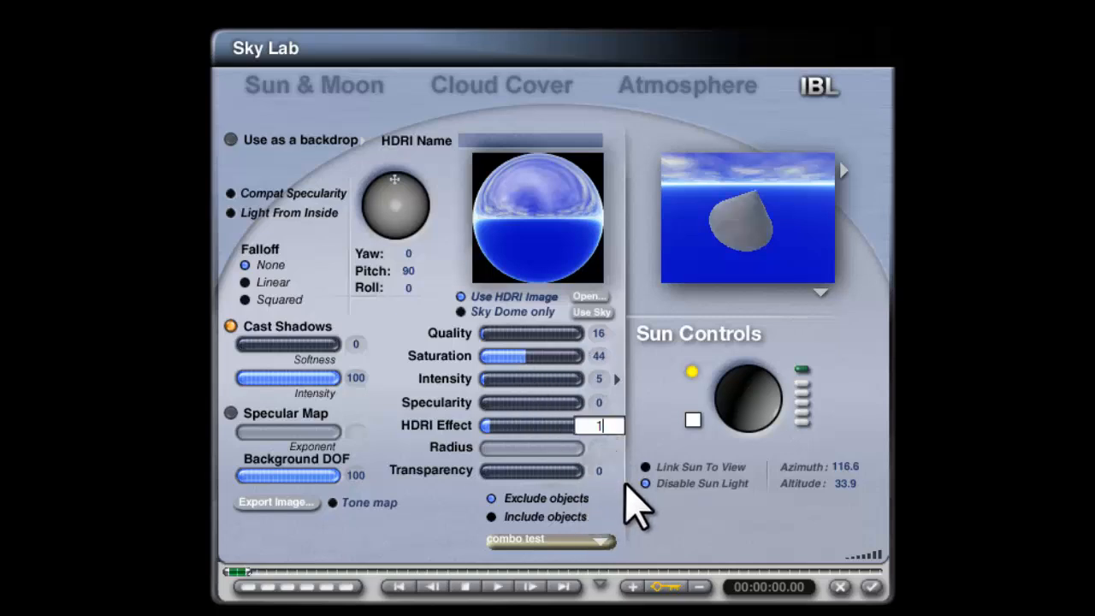
type("50")
key("Return")
left_click_drag(731, 241, 716, 264)
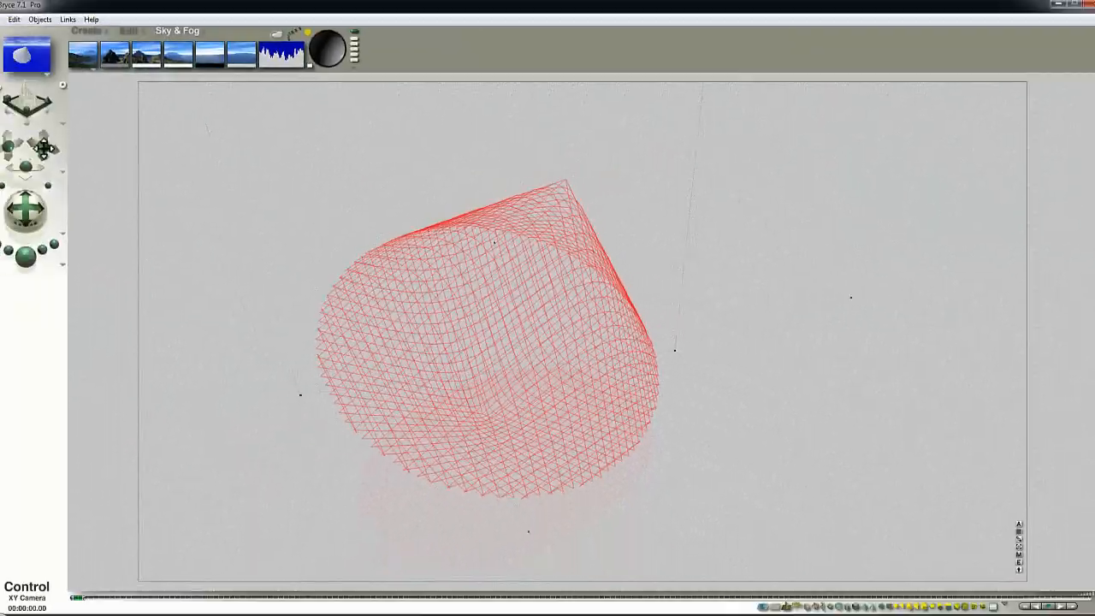
Assign Texture A to the diffuse color channel of the lattice's material
left_click_drag(58, 150, 27, 231)
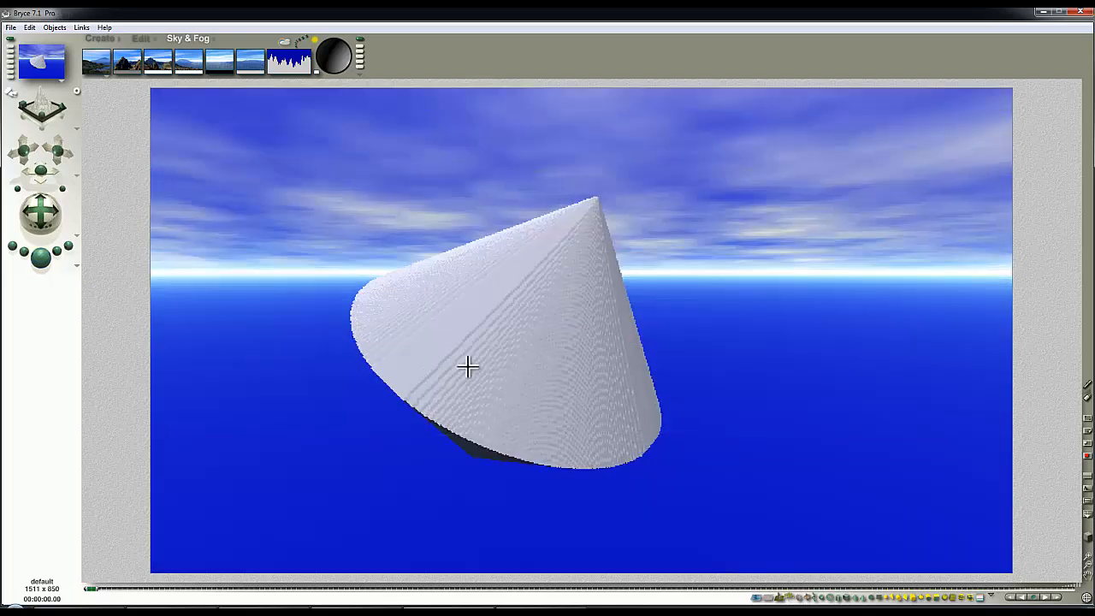
left_click_drag(61, 153, 62, 156)
left_click_drag(39, 219, 40, 217)
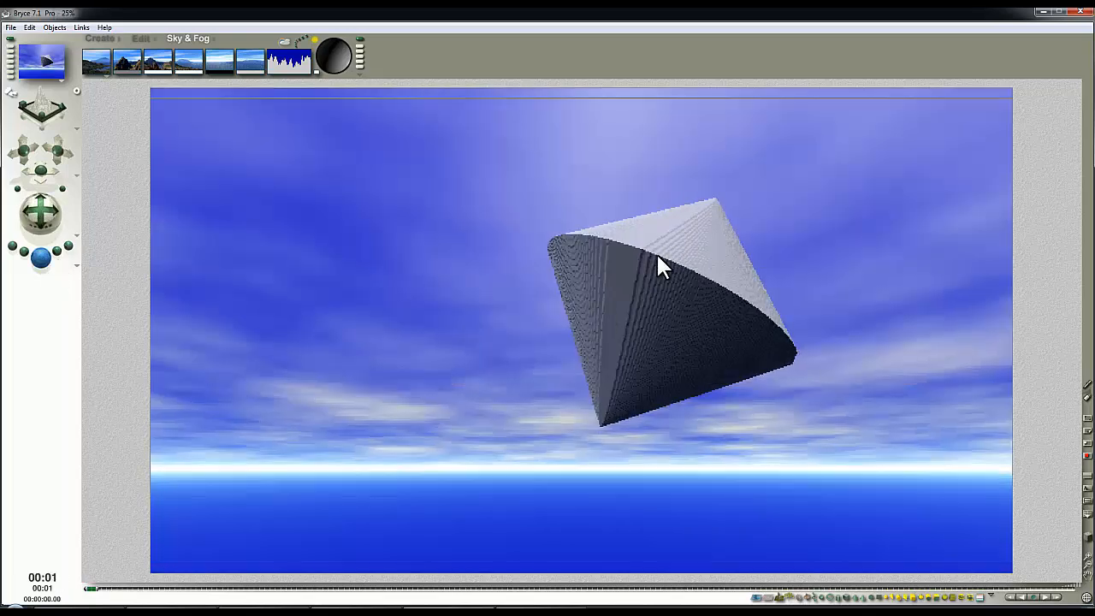
left_click(615, 280)
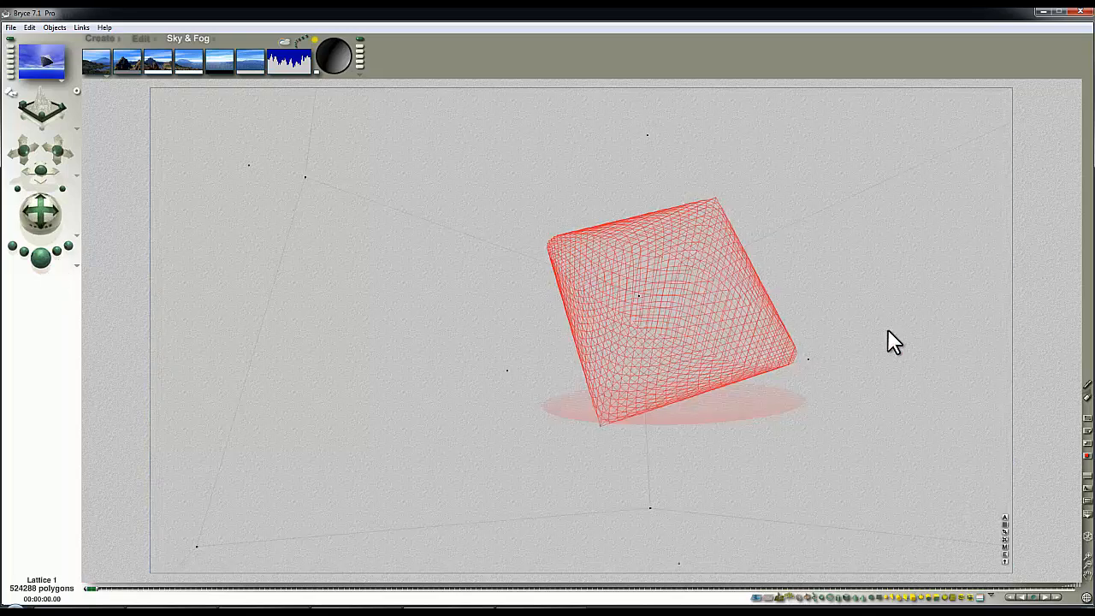
left_click(1003, 547)
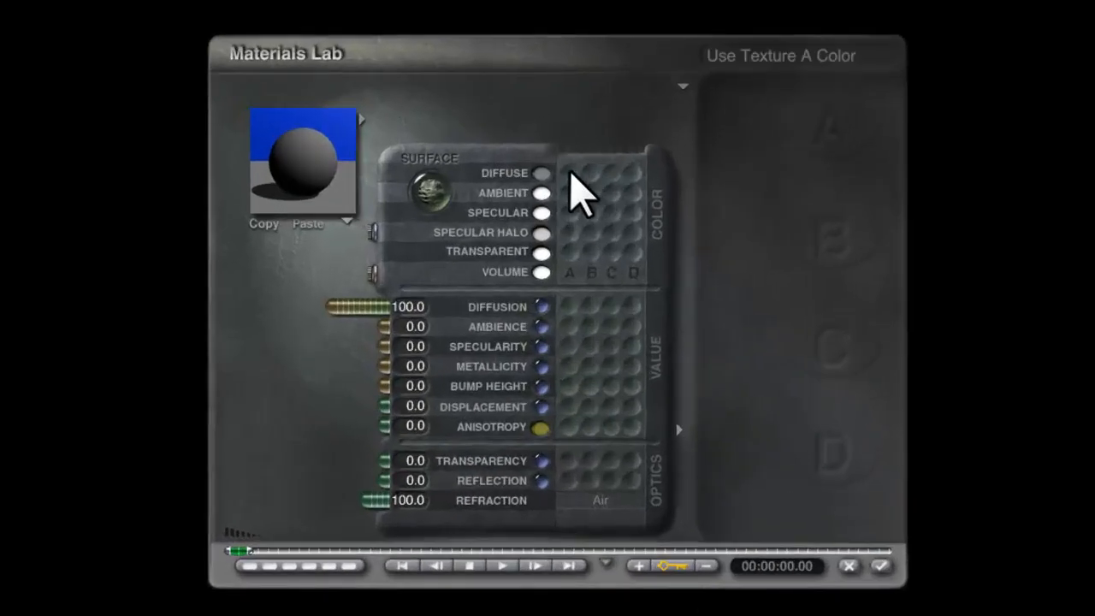
left_click(571, 172)
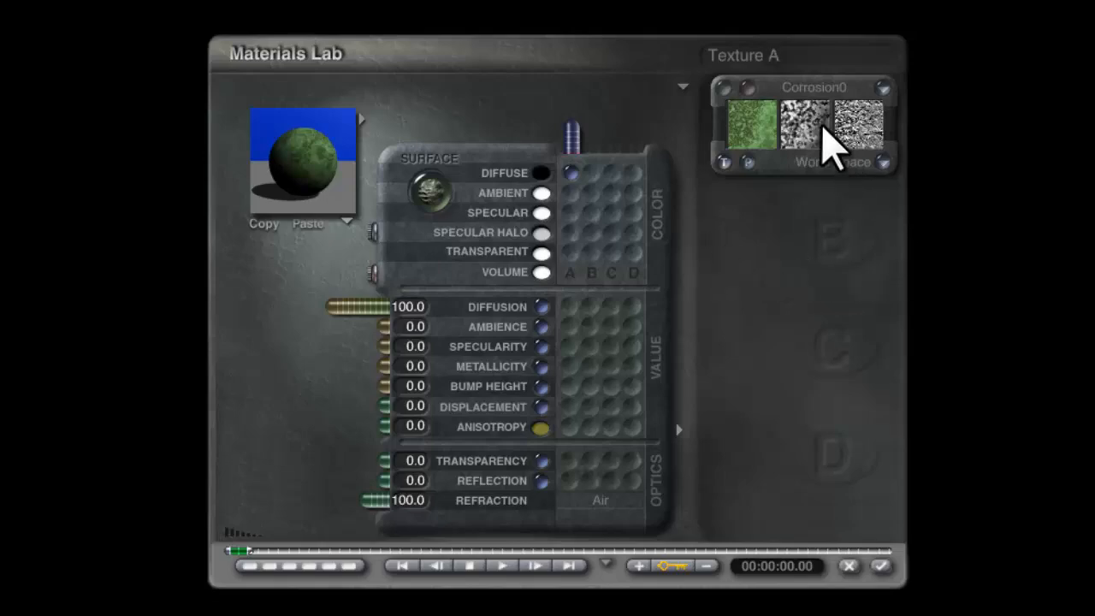
Change Texture A to the grid simple preset from the Basic texture category
left_click(817, 89)
scroll(335, 350, "down", 4)
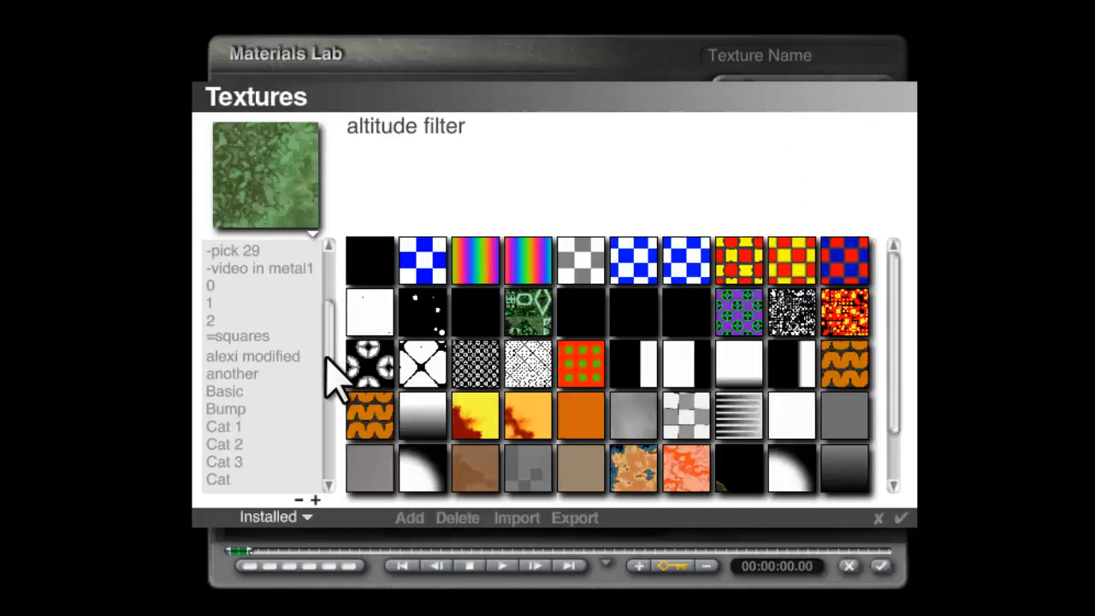
left_click(224, 391)
left_click(691, 265)
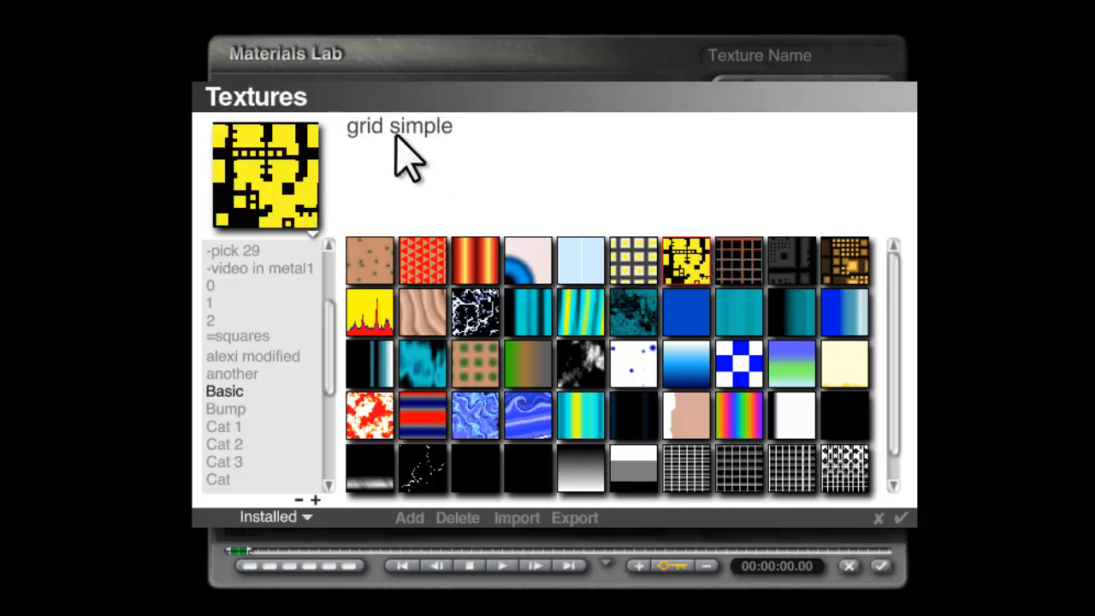
left_click(905, 517)
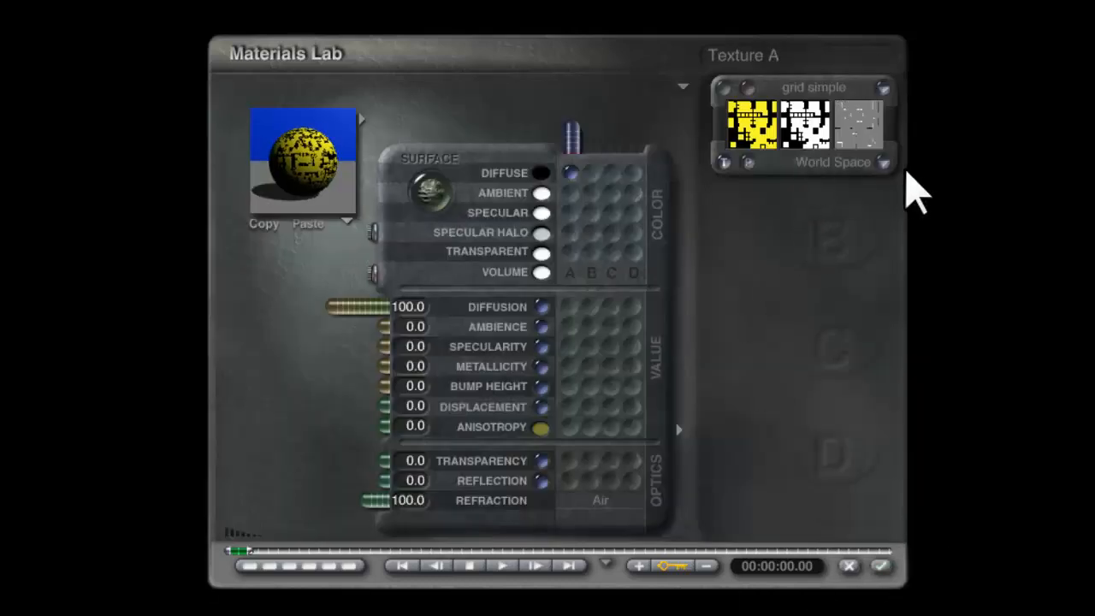
Set the material preview to show the current selection and turn the previewed object to inspect the texture
left_click(346, 222)
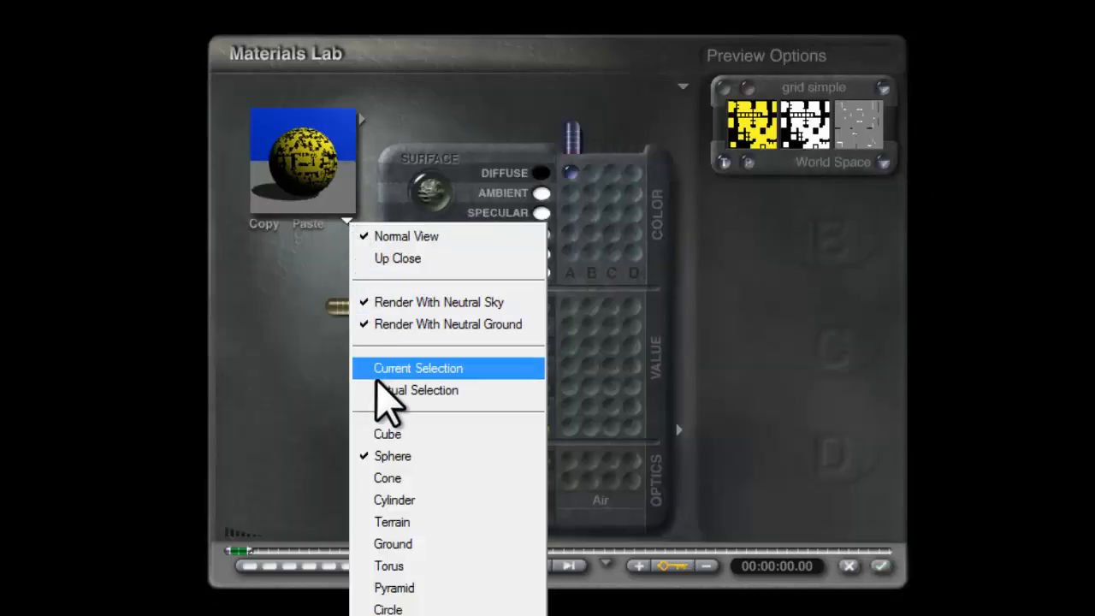
left_click(381, 367)
mouse_move(320, 188)
left_mouse_down()
mouse_move(317, 157)
mouse_move(325, 183)
left_mouse_up()
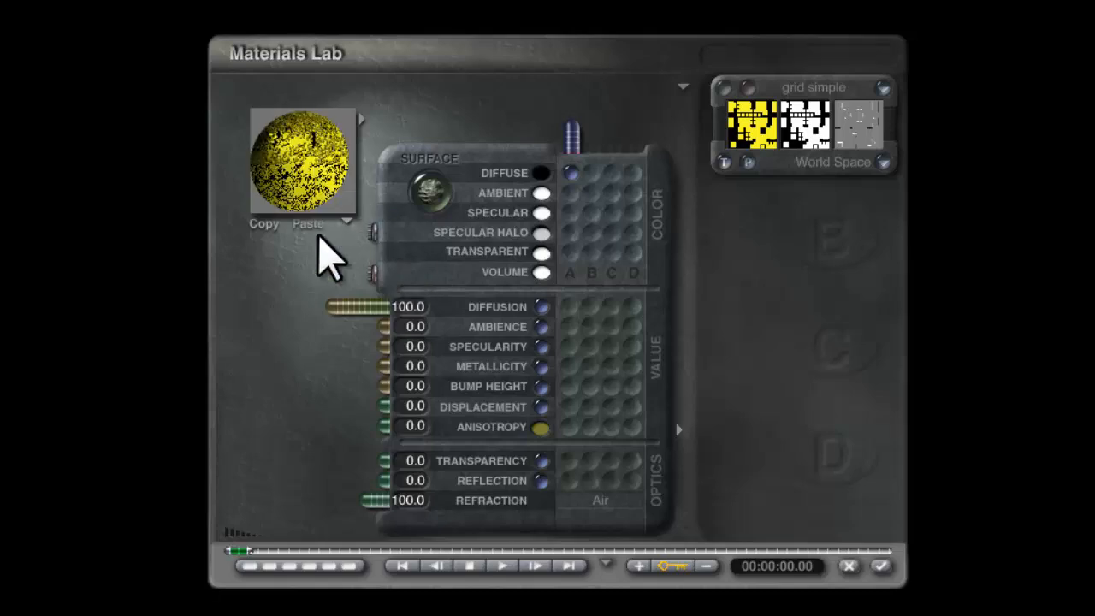
Scale the grid simple texture to 1% in X, Y and Z and apply the material to the lattice
left_click(722, 87)
left_click(838, 134)
type("1")
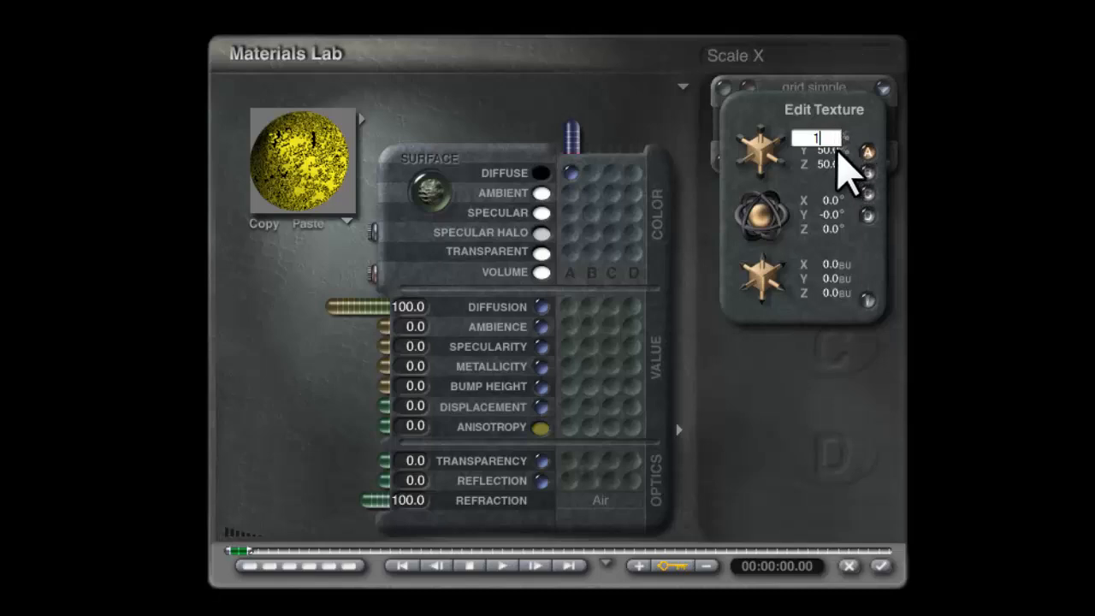
left_click(837, 151)
type("1")
left_click(837, 166)
type("1")
key("Return")
left_click_drag(284, 152, 332, 156)
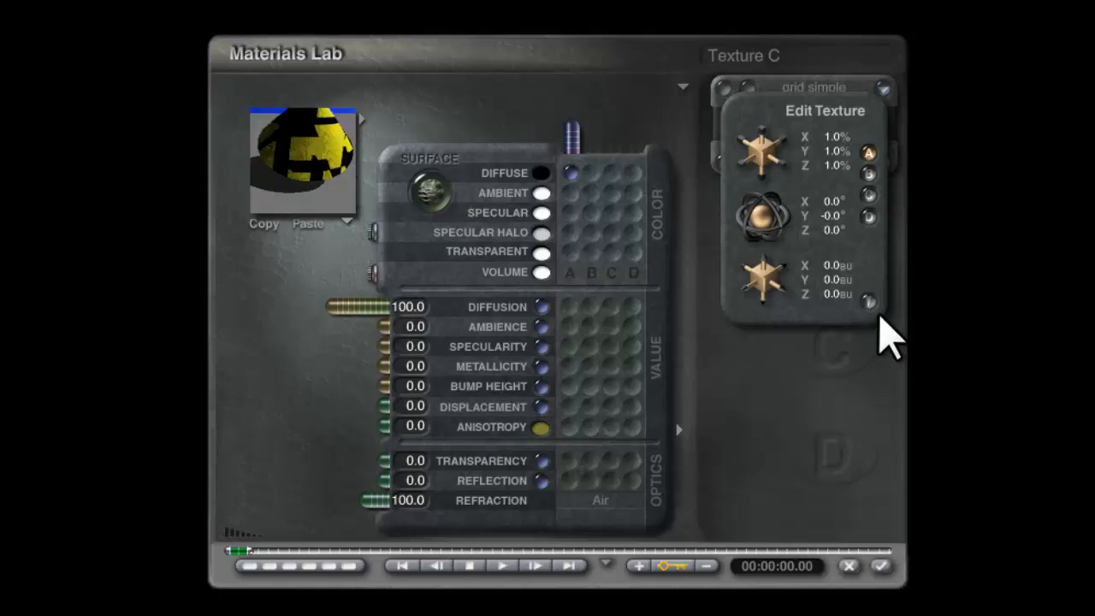
left_click(868, 300)
left_click(880, 565)
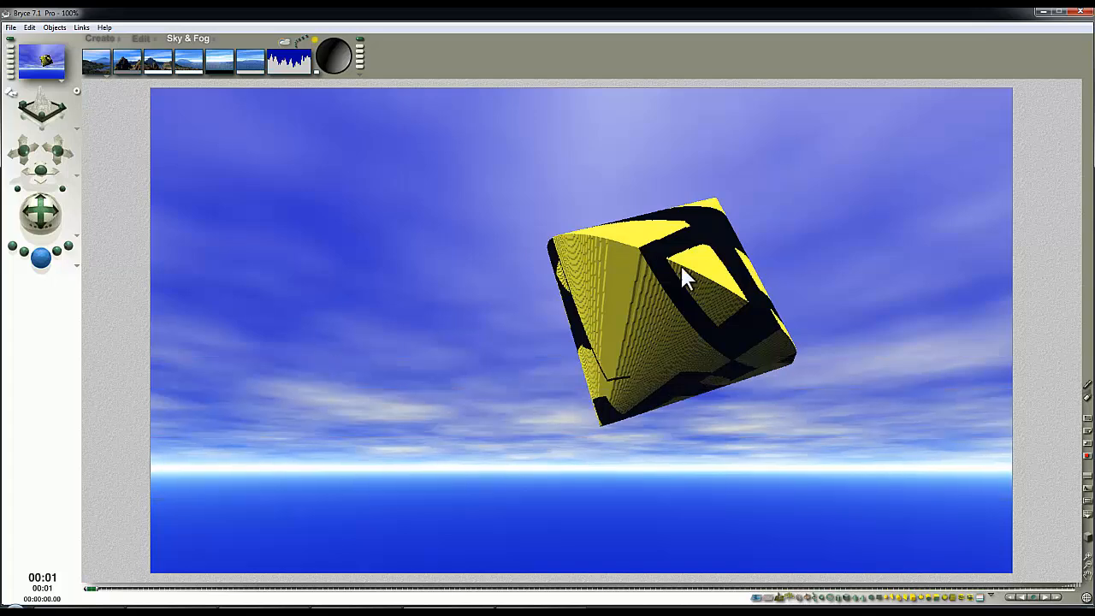
Reposition the camera to look at the lattice from above and render the scene
left_click_drag(57, 162, 56, 154)
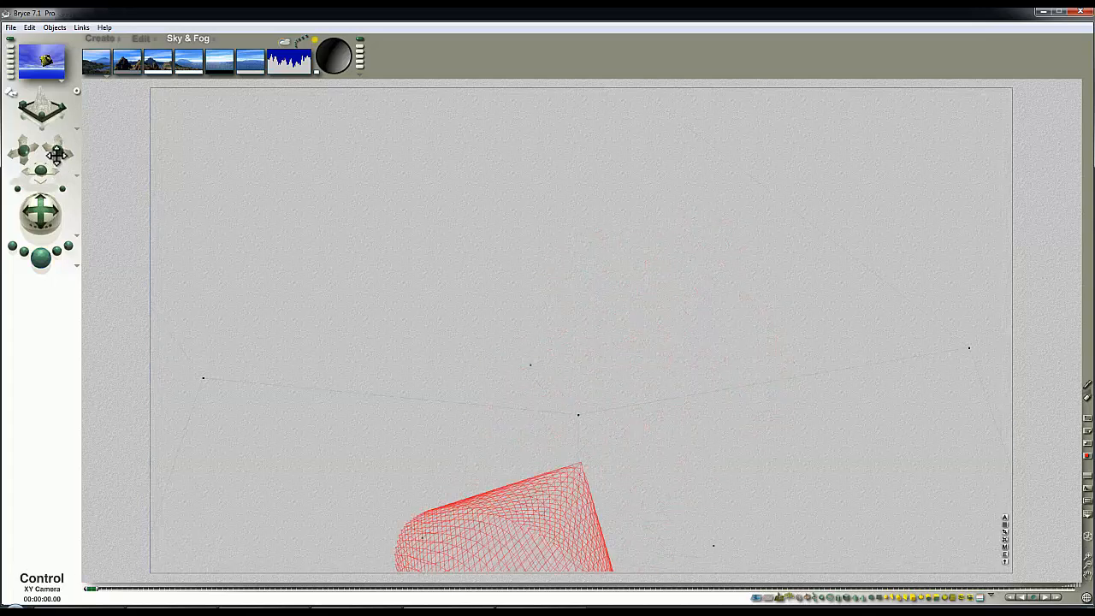
left_click_drag(49, 221, 53, 239)
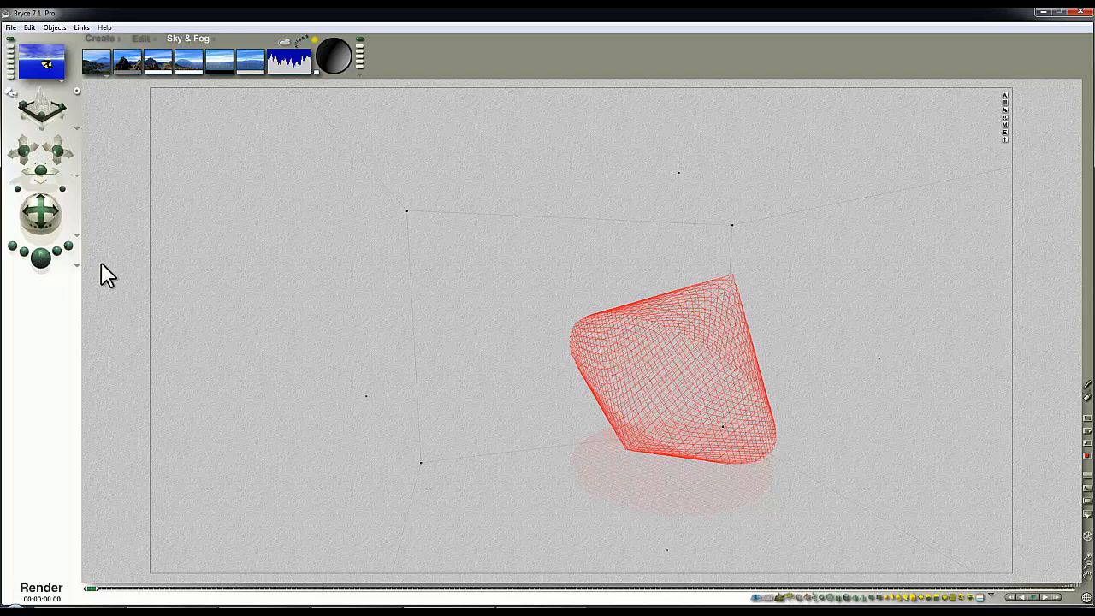
left_click(42, 258)
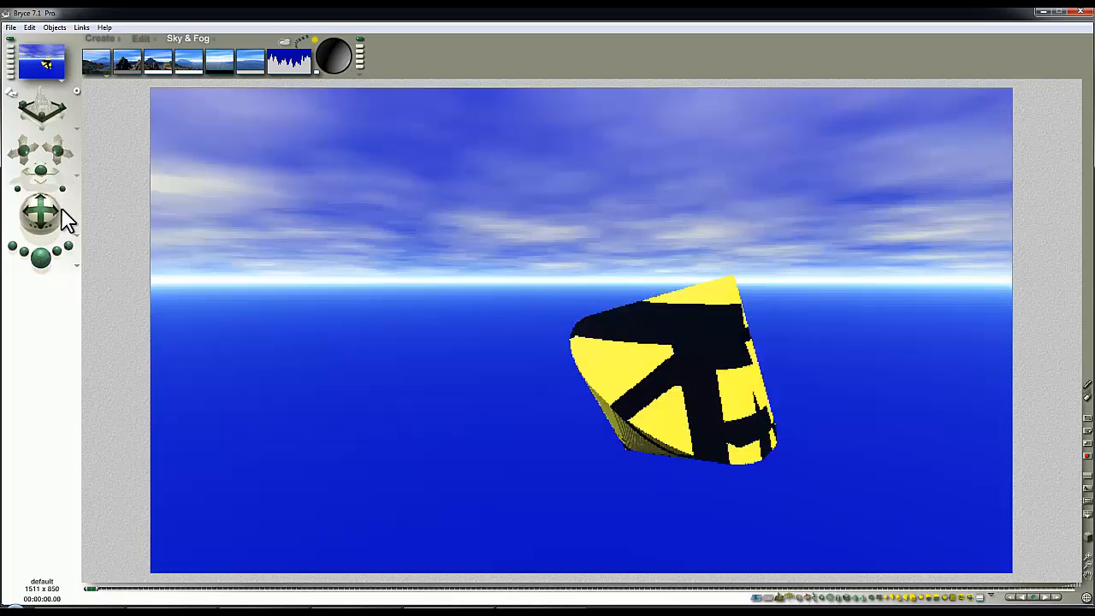
left_click(11, 27)
left_click(61, 181)
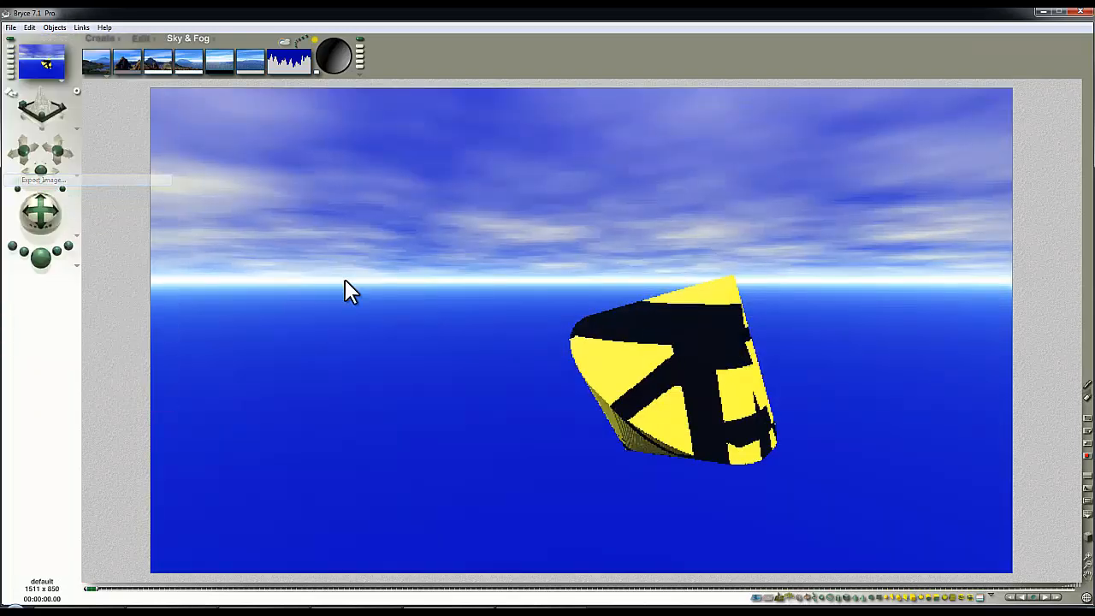
left_click(602, 361)
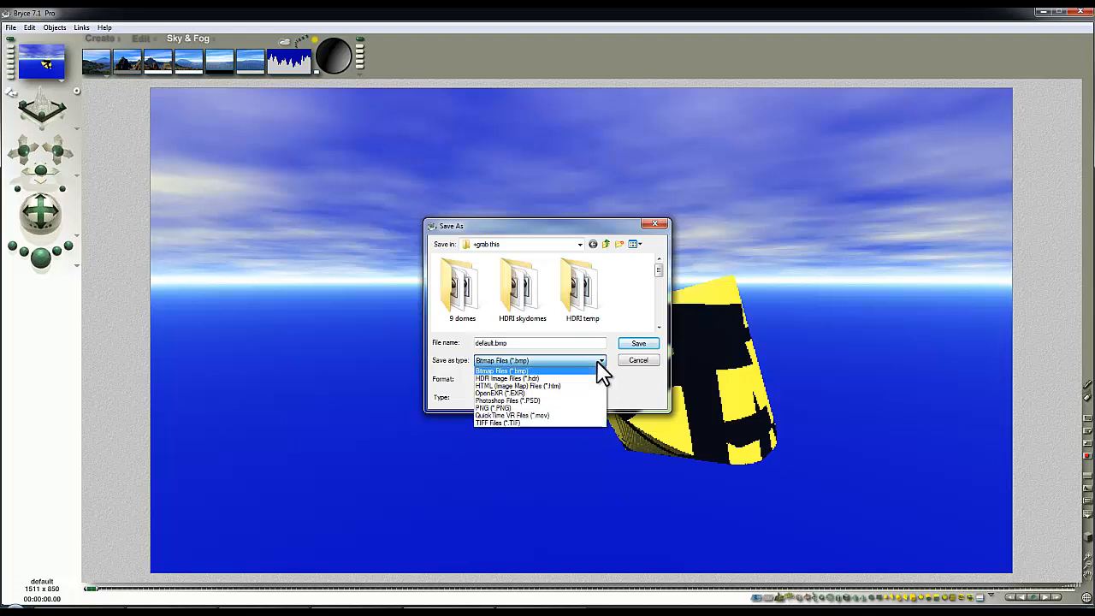
left_click(639, 364)
left_click(638, 360)
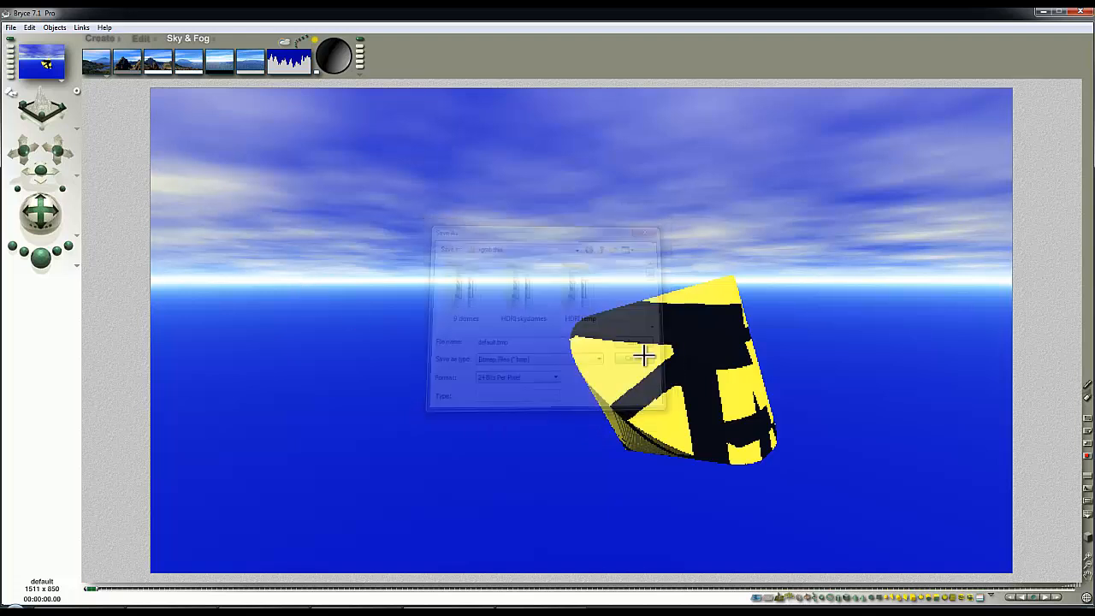
Export the lattice as a Wavefront OBJ mesh named Lattice 1, keeping the default terrain export settings
left_click(12, 29)
left_click(51, 210)
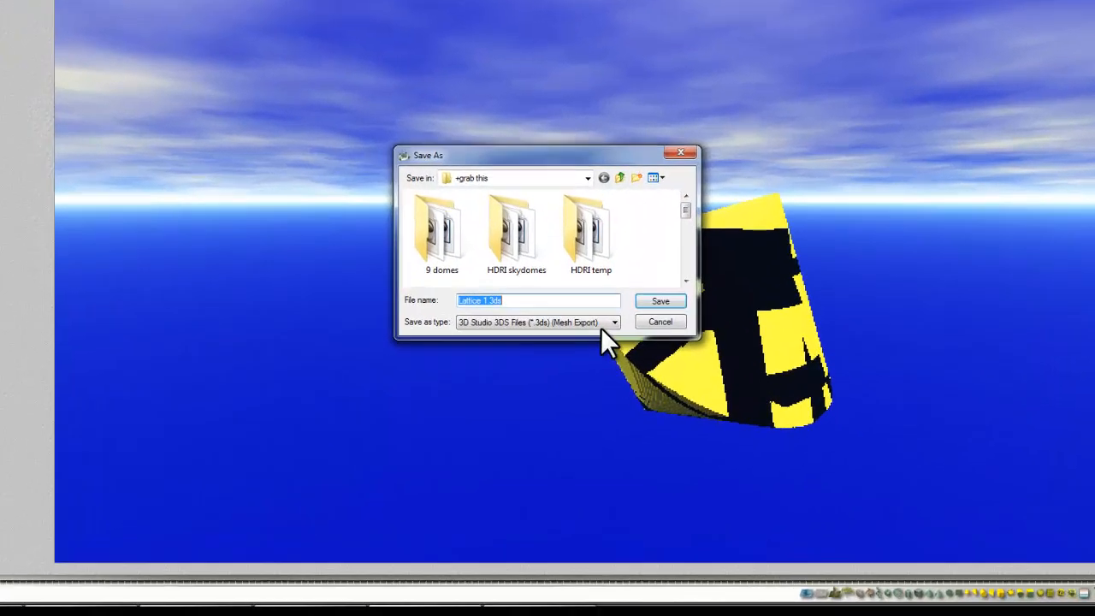
left_click(601, 362)
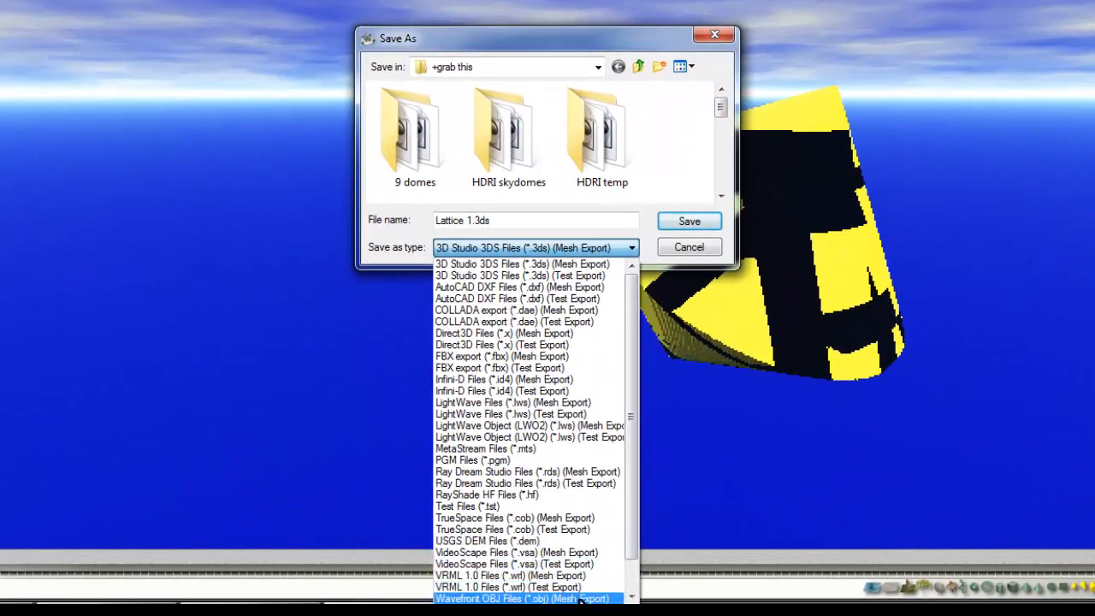
left_click(581, 599)
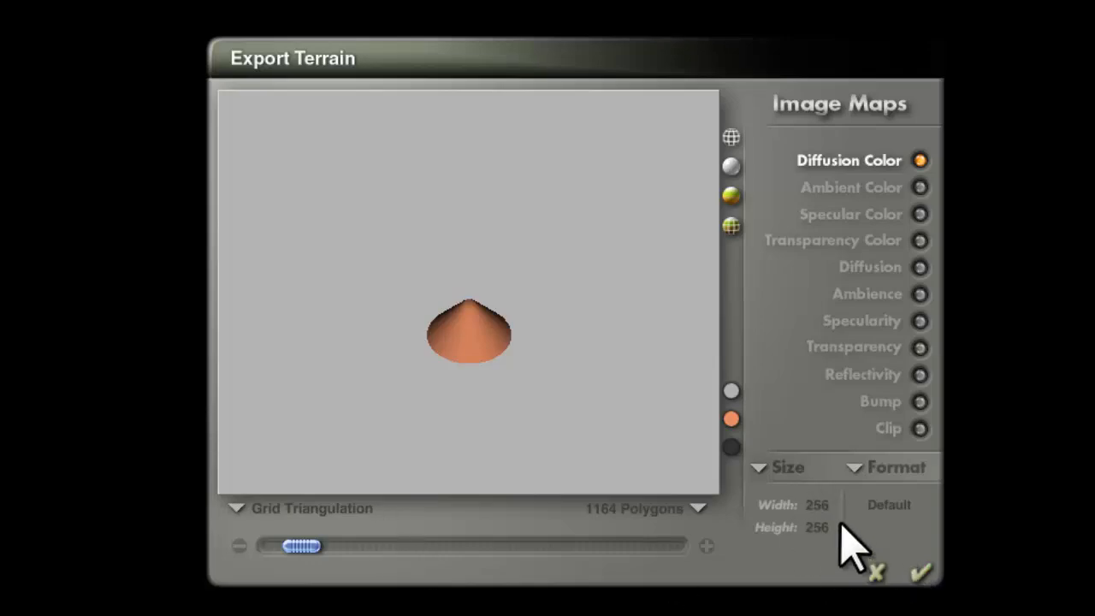
left_click(921, 571)
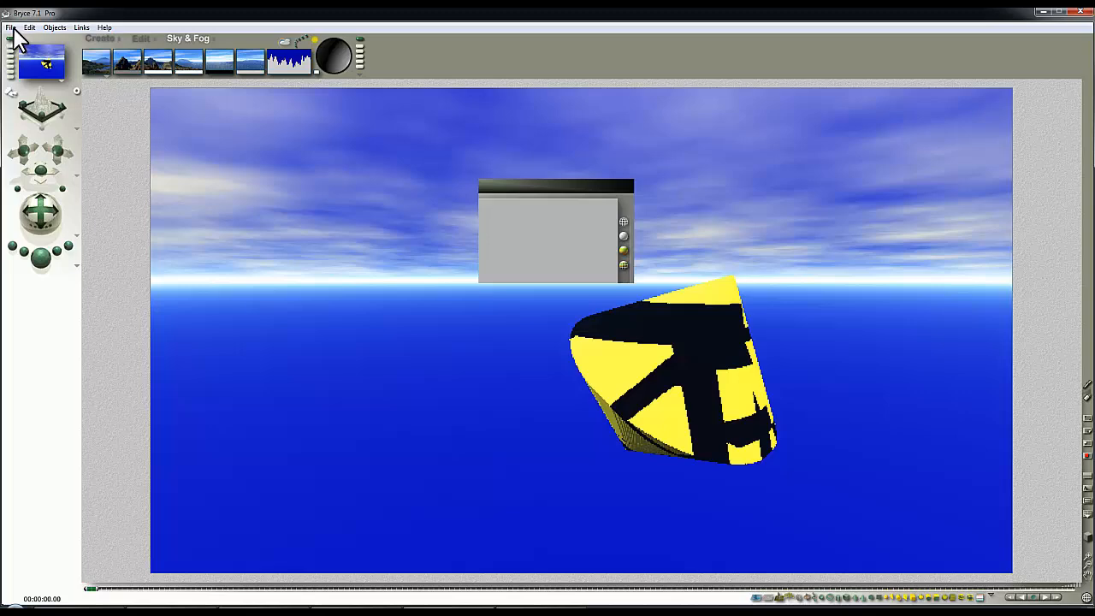
Import Lattice 1.obj into the scene with the Obj group material grouping mode
left_click(11, 27)
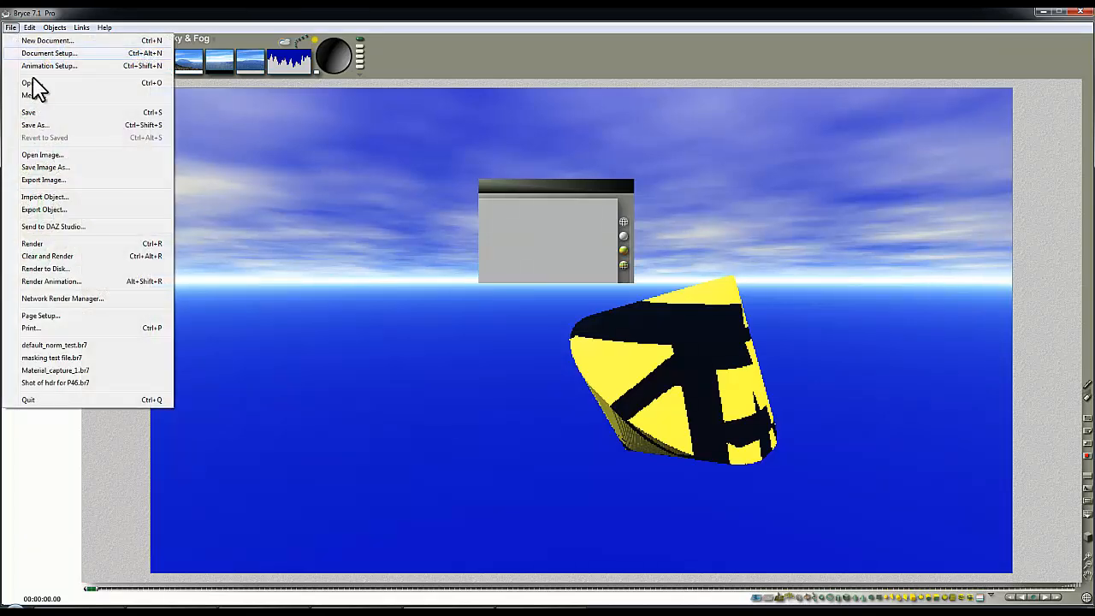
left_click(49, 198)
scroll(659, 308, "down", 5)
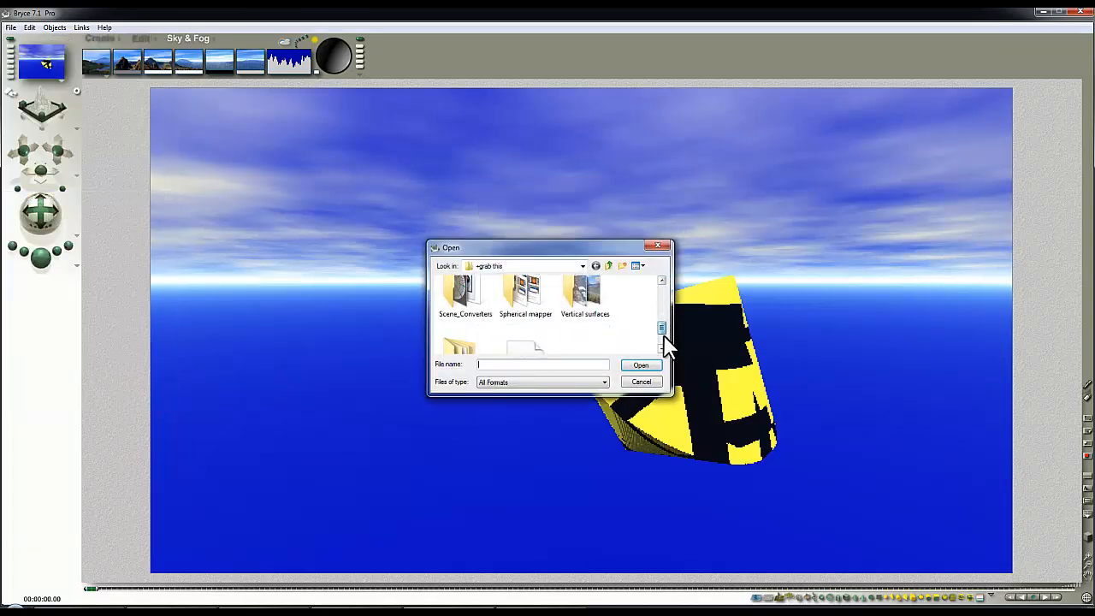
left_click(633, 367)
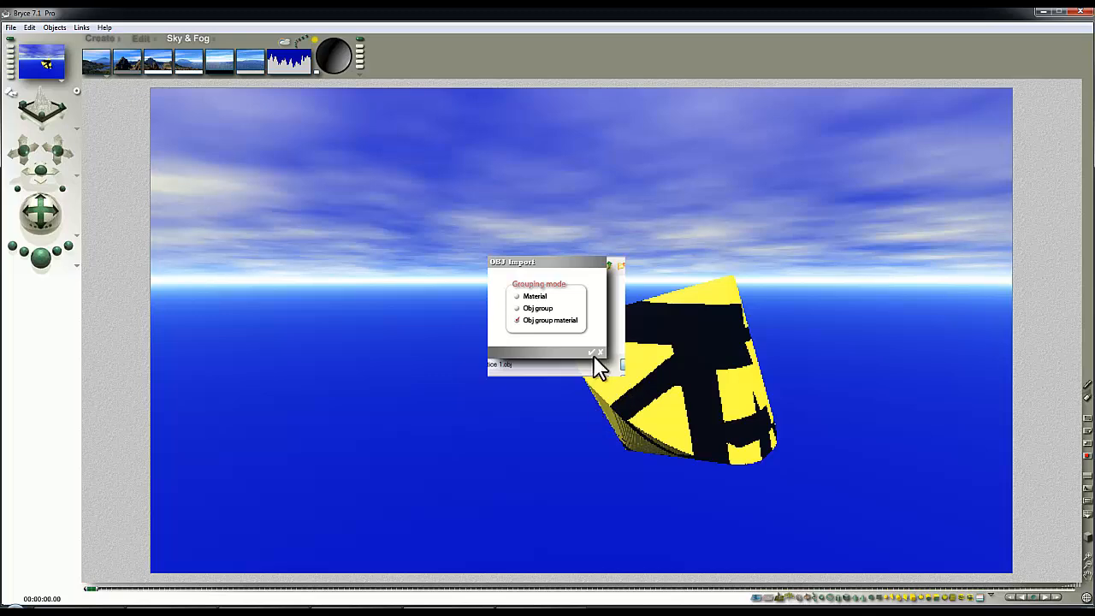
left_click(598, 354)
Move the imported mesh beside the original lattice and render the two objects together
left_click_drag(655, 436, 453, 398)
left_click(40, 256)
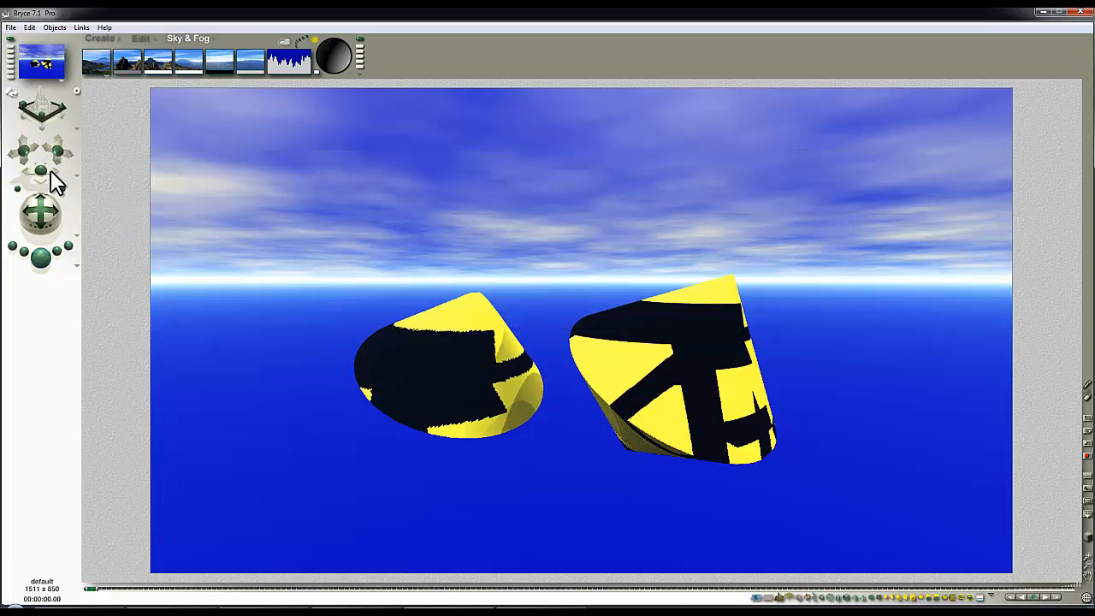
left_click_drag(49, 179, 40, 171)
left_click_drag(40, 213, 46, 215)
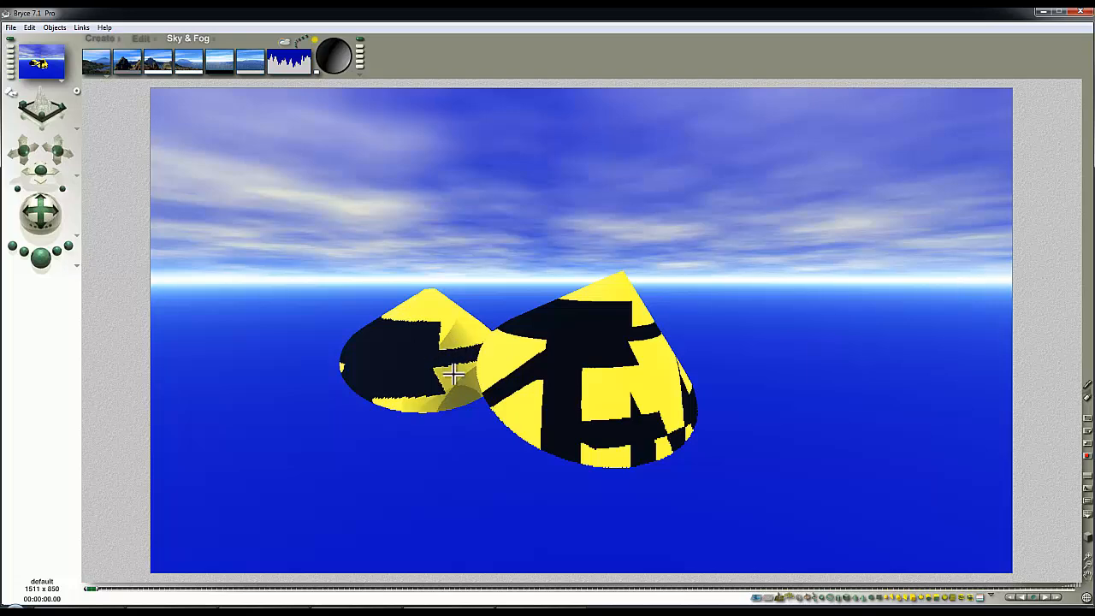
Compare the undersides of the imported mesh and the original lattice from a lower camera angle
left_click(370, 368)
left_click_drag(61, 148, 55, 156)
left_click_drag(41, 205, 49, 236)
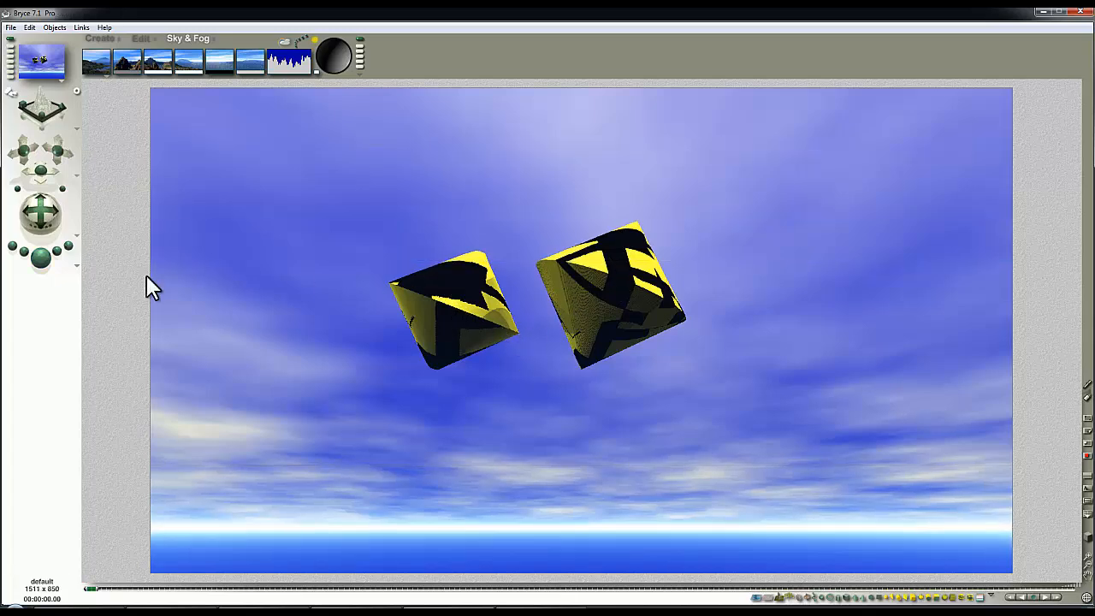
left_click_drag(62, 167, 60, 190)
Duplicate the original lattice and move the copy to the side in the top view
left_click(717, 267, "ctrl")
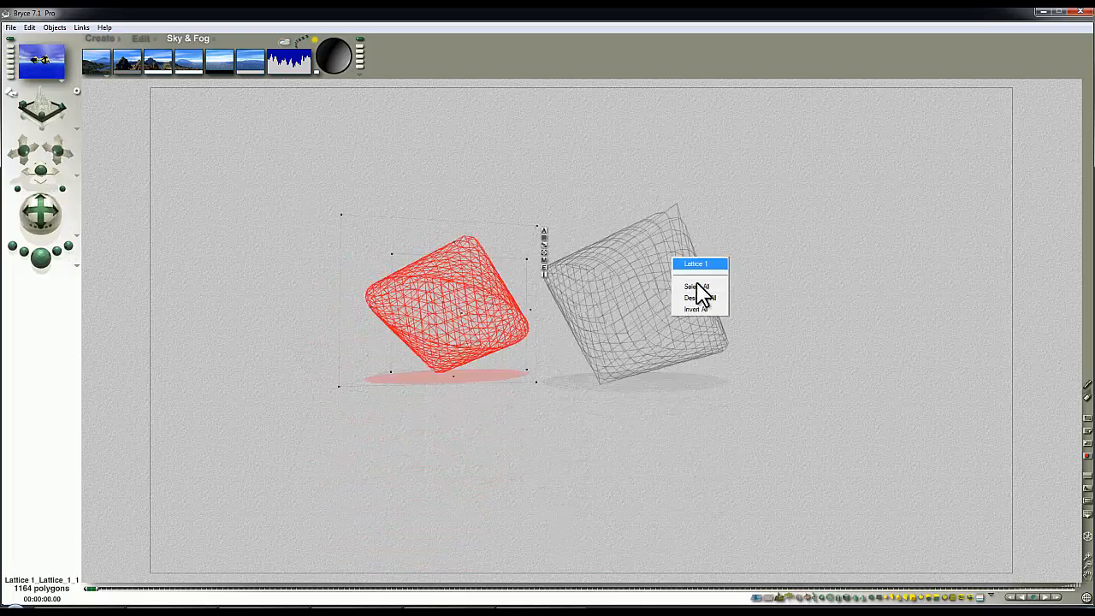
left_click(710, 275)
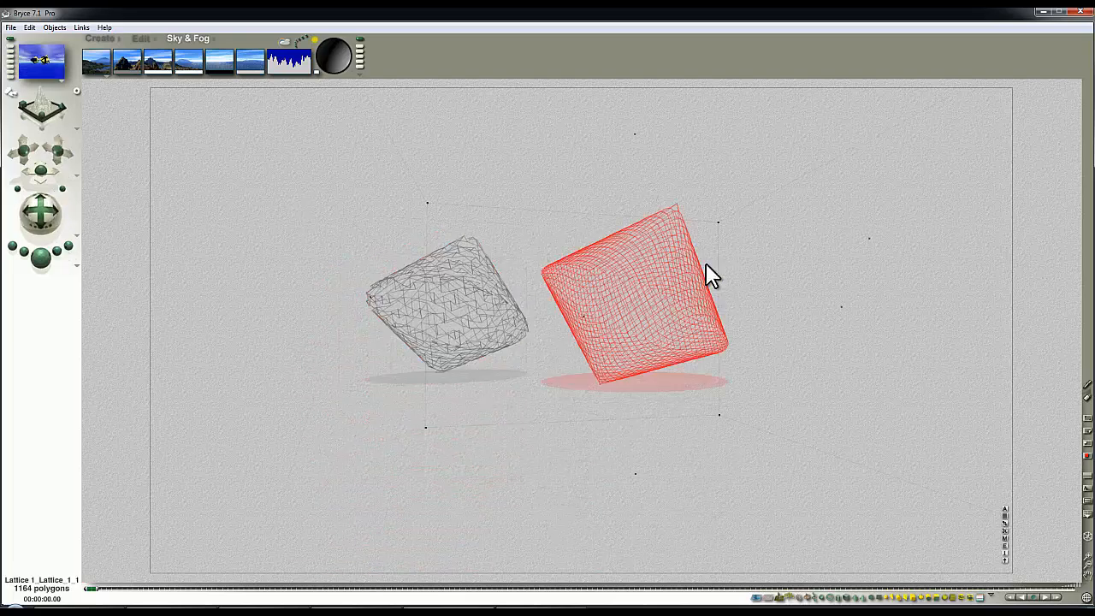
left_click(687, 343)
key("2")
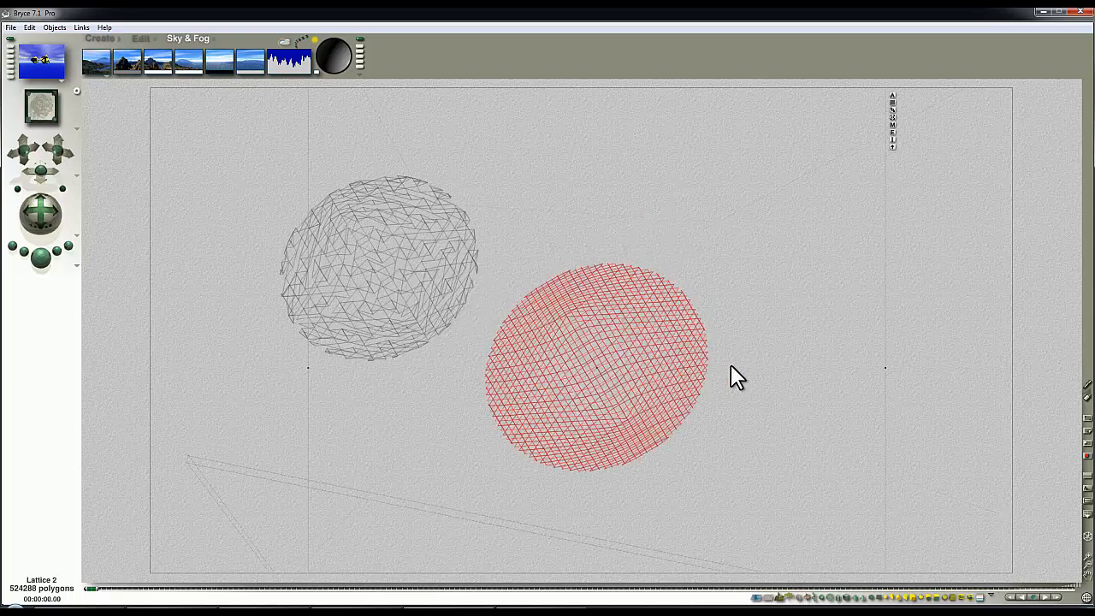
left_click(1086, 565)
left_click(1086, 565)
left_click(1087, 566)
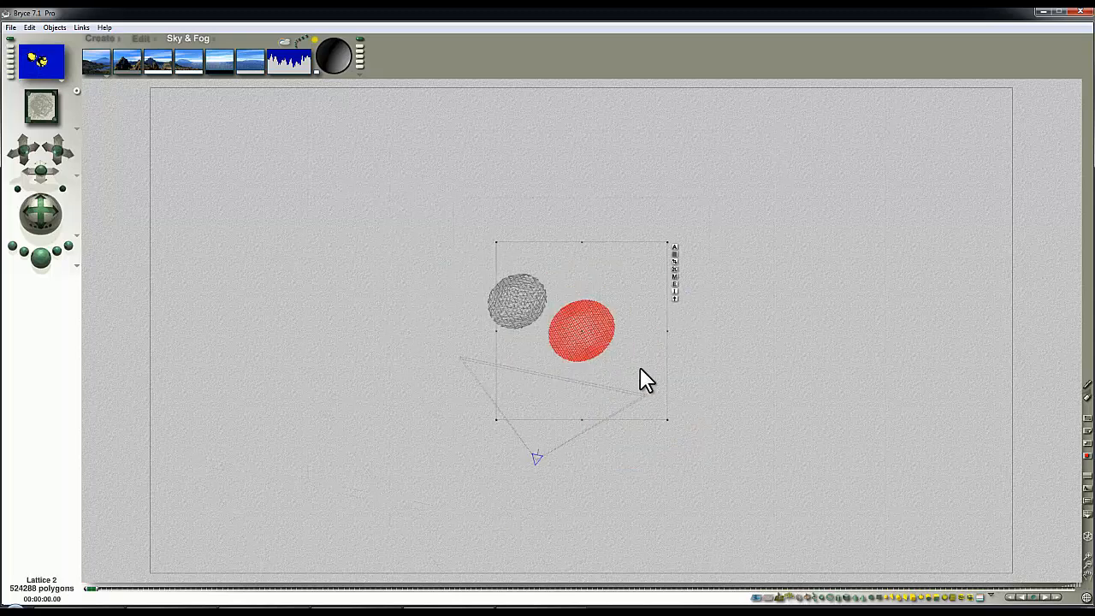
left_click_drag(612, 349, 690, 377)
Remove the clipping from the lattice copy in the terrain editor and render the scene
key("1")
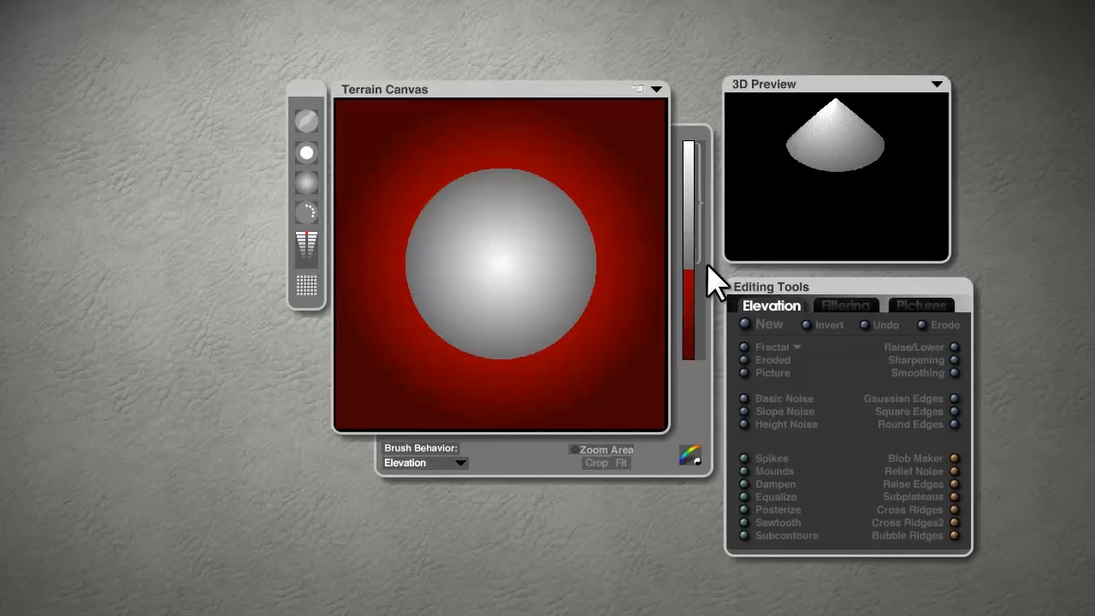
left_click_drag(700, 291, 716, 403)
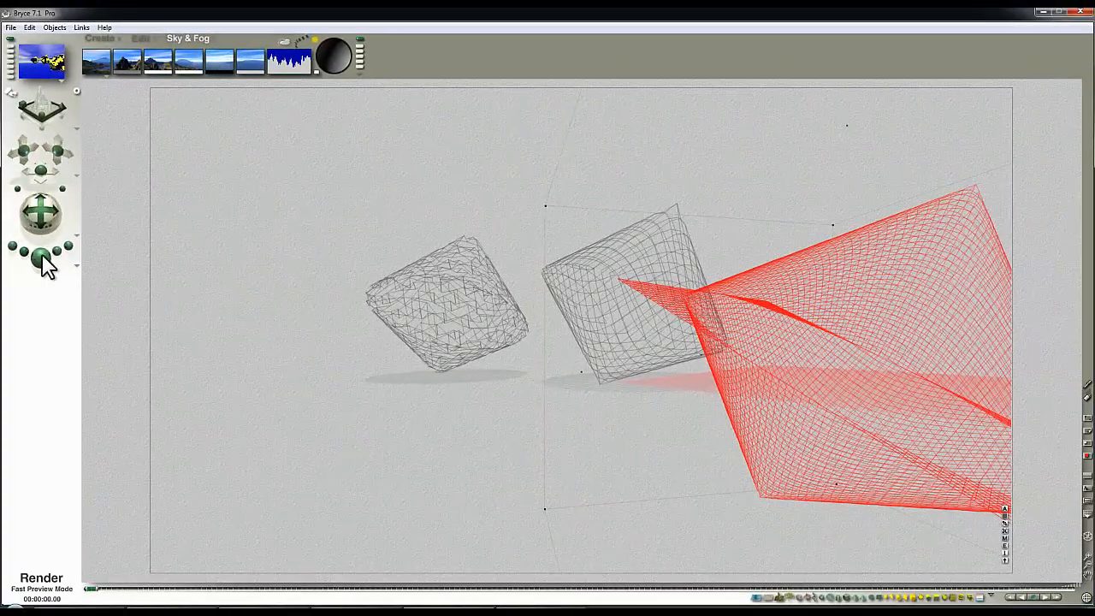
left_click(42, 255)
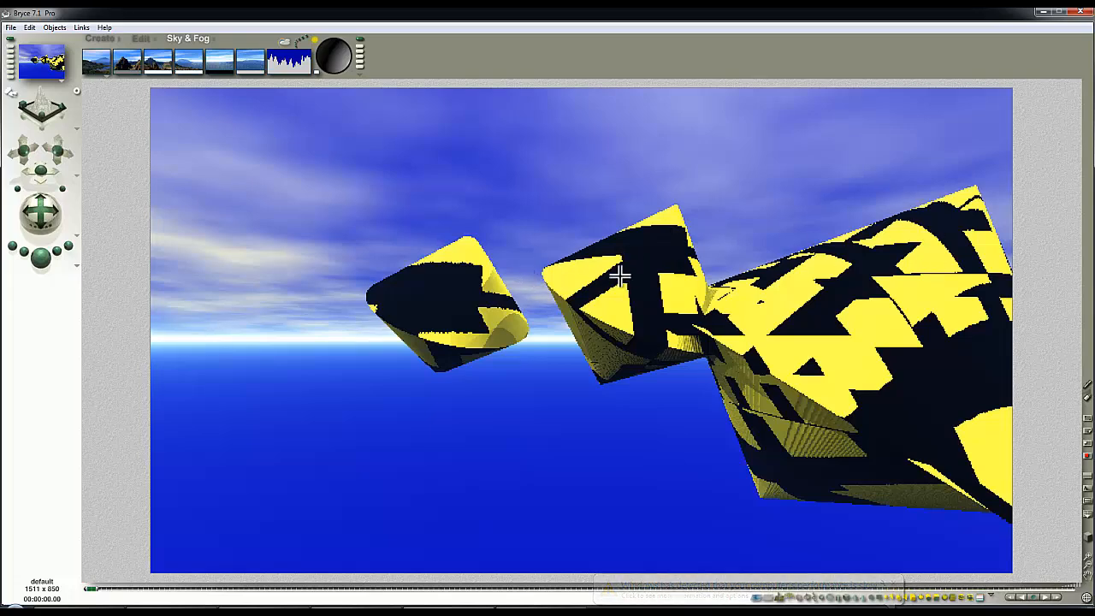
Delete the unclipped lattice copy in the top view
left_click(801, 318)
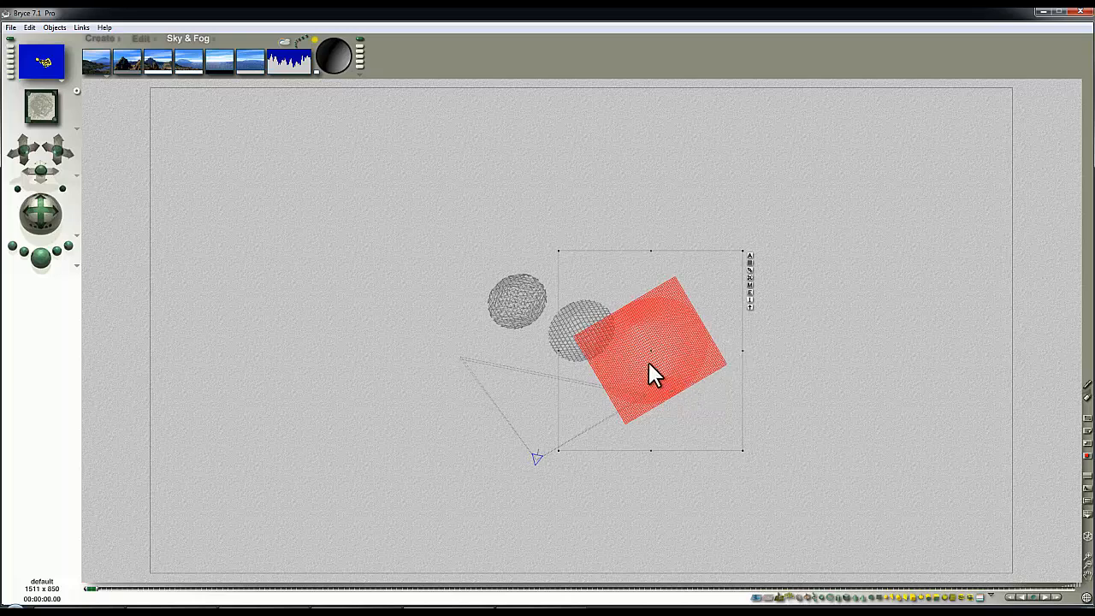
key("Delete")
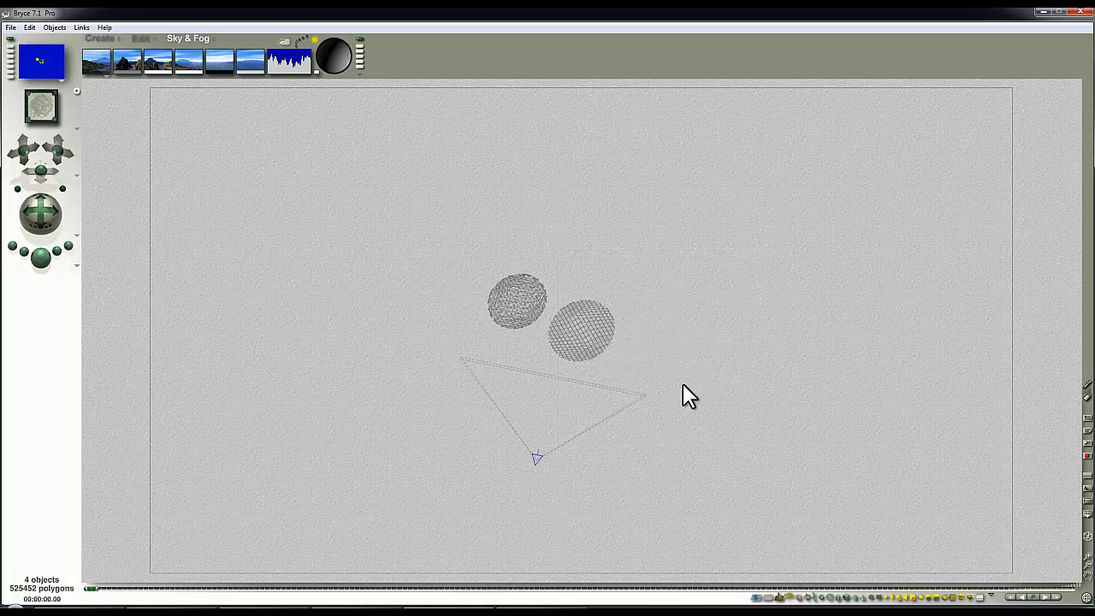
Duplicate the original lattice in place and remove the copy's clipping in the terrain editor
right_click(609, 325)
left_click(629, 329)
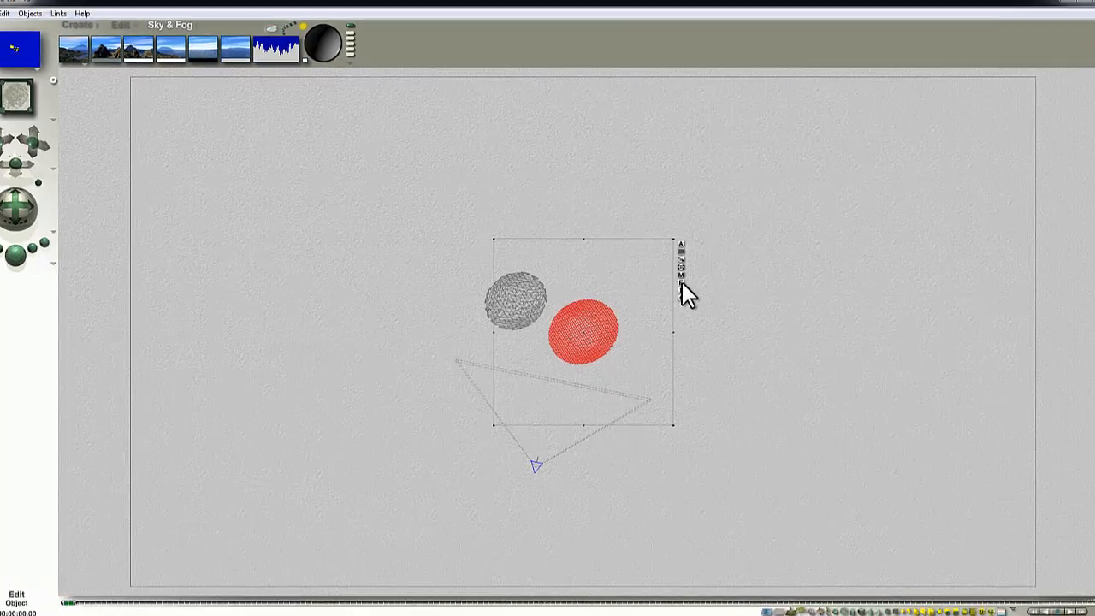
left_click(682, 282)
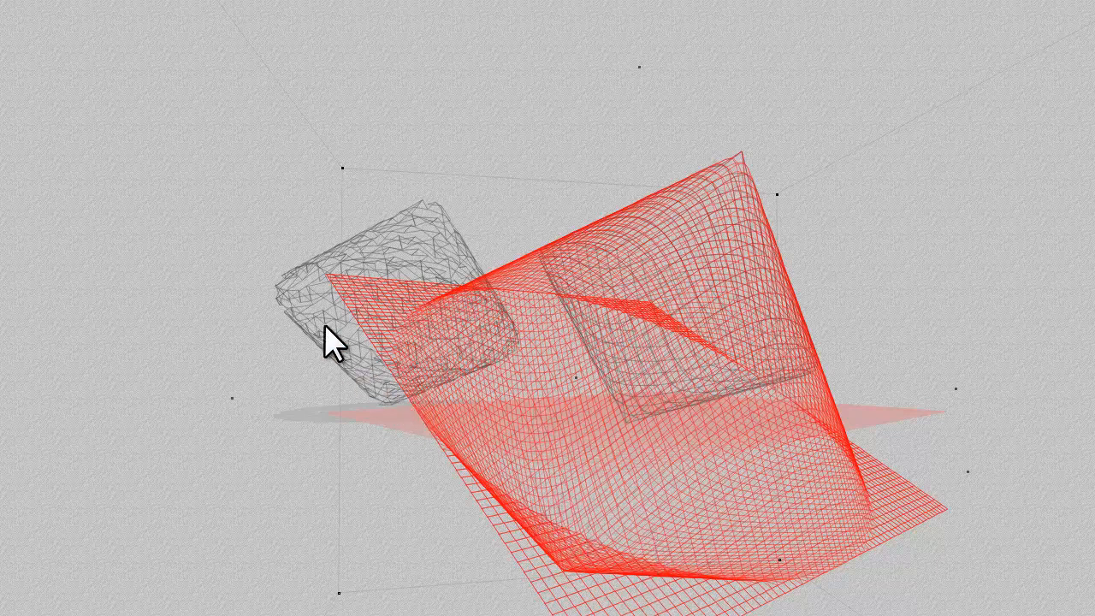
Move the imported mesh clear of the unclipped lattice copy
left_click(425, 248)
left_click(437, 237)
left_click_drag(427, 248, 178, 241)
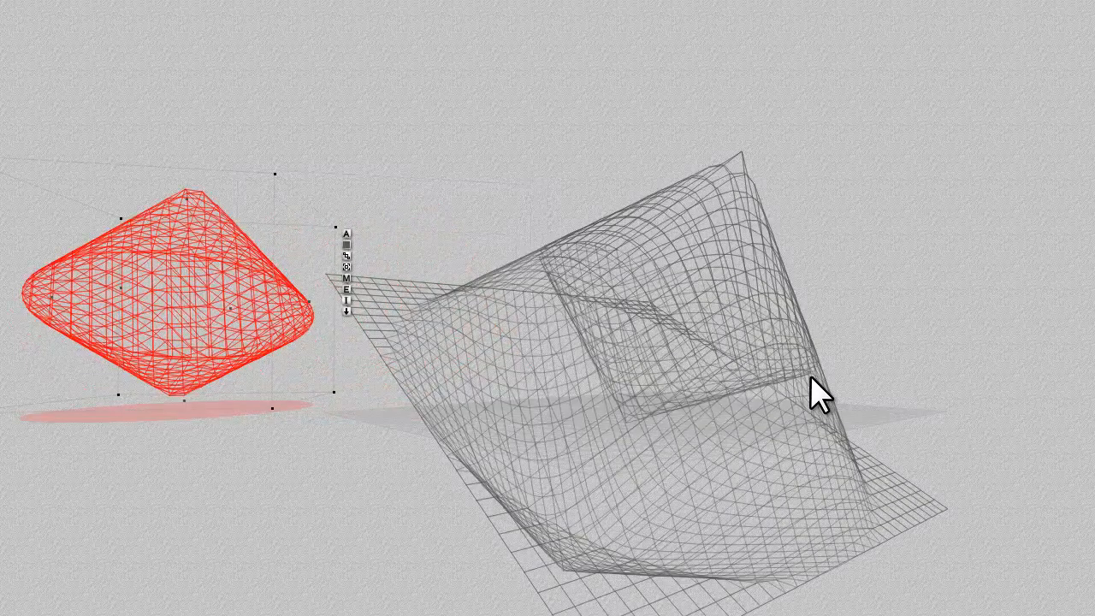
Select the unclipped lattice and export it as the Wavefront OBJ file Lattice 2.obj with the default mesh and diffusion colour map
left_click(905, 518)
left_click(938, 520)
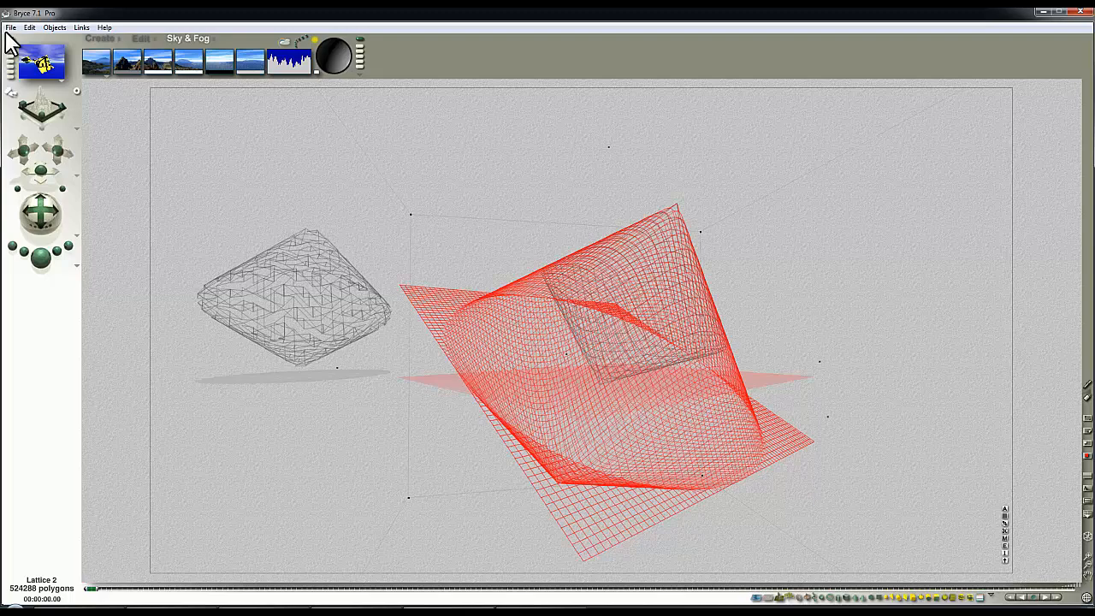
left_click(11, 27)
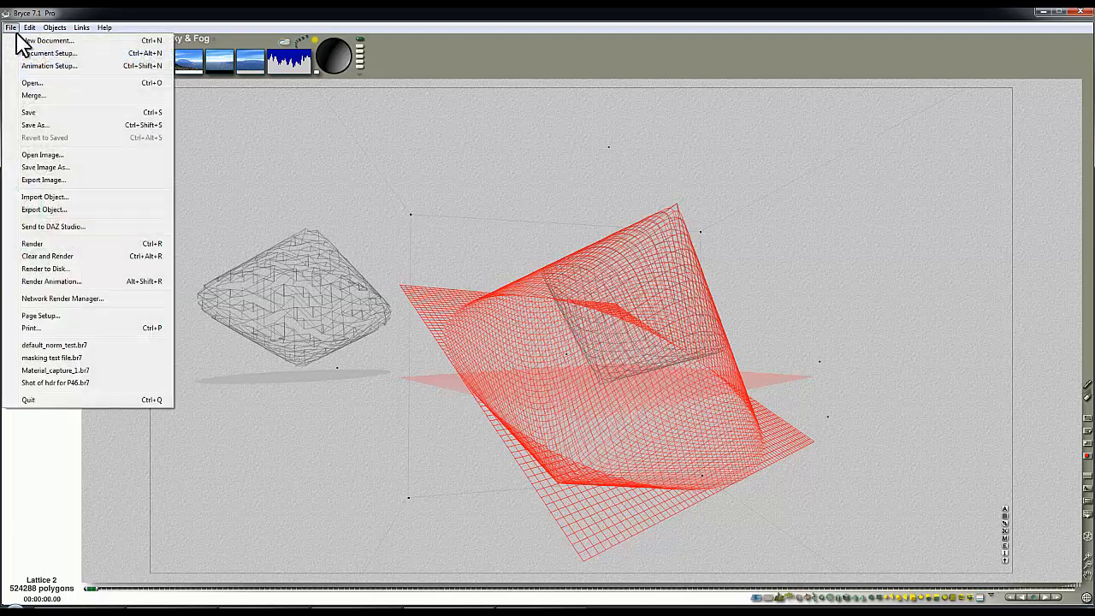
left_click(65, 214)
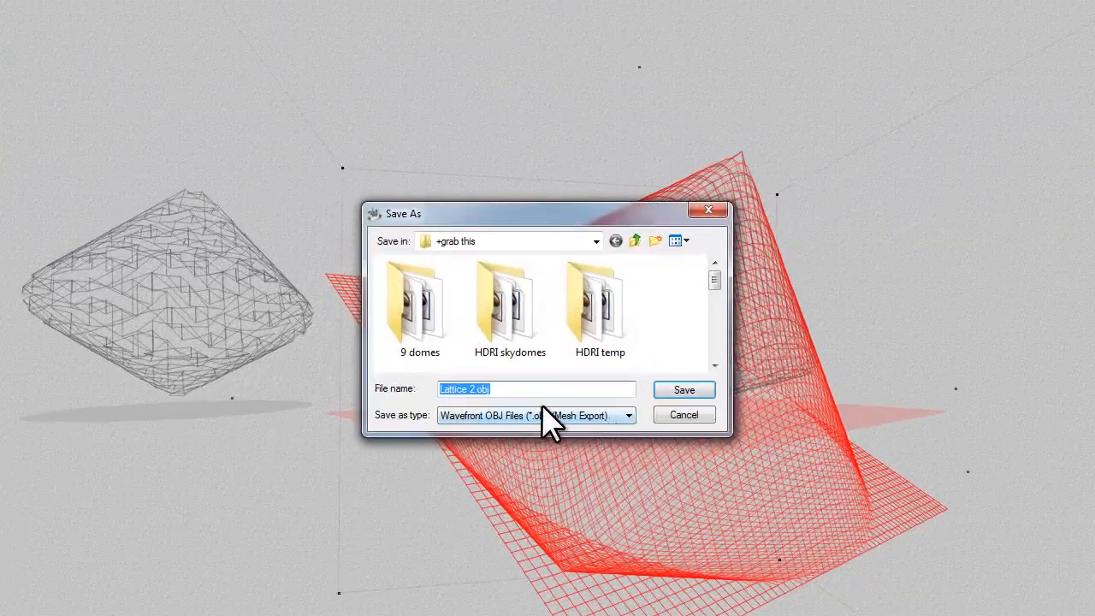
left_click(684, 390)
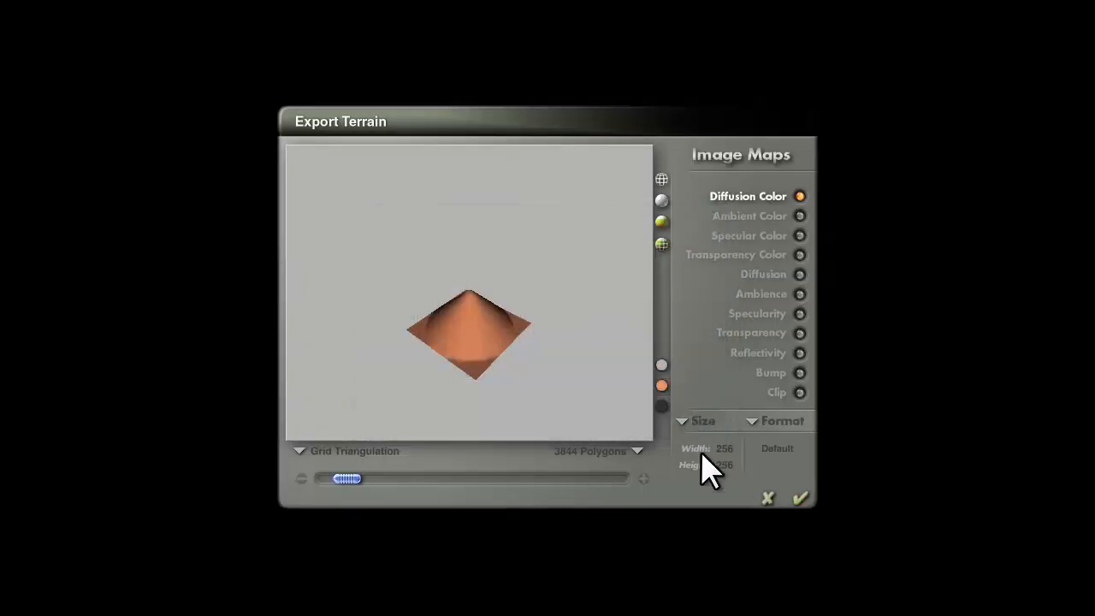
left_click(800, 499)
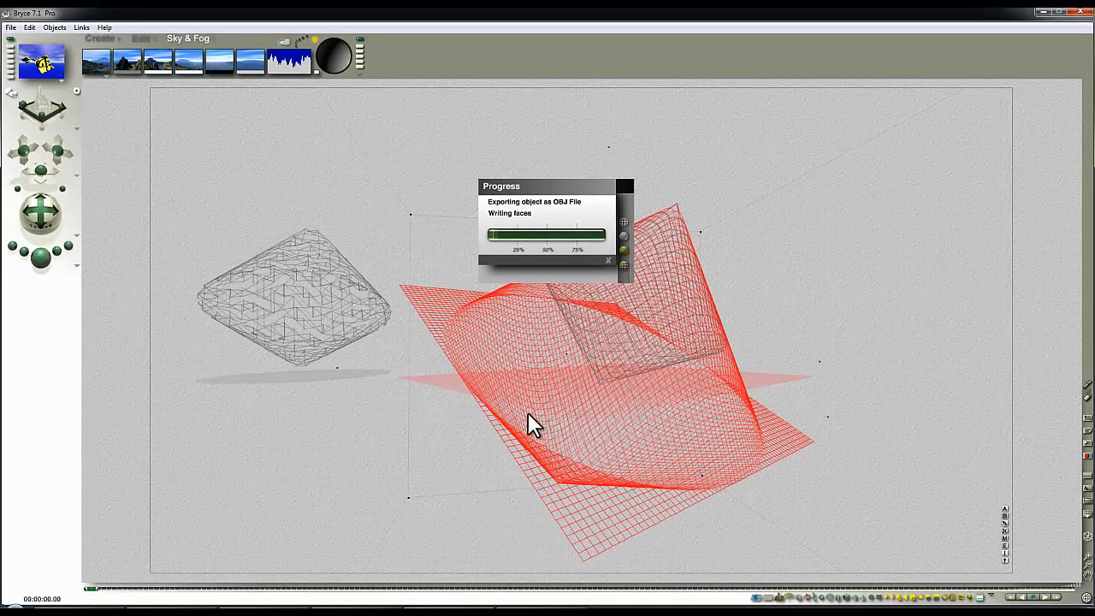
Replace the imported mesh's texture picture with Lattice 2_mtl1_diffcol.bmp in its material and render the scene
left_click(332, 266, "ctrl")
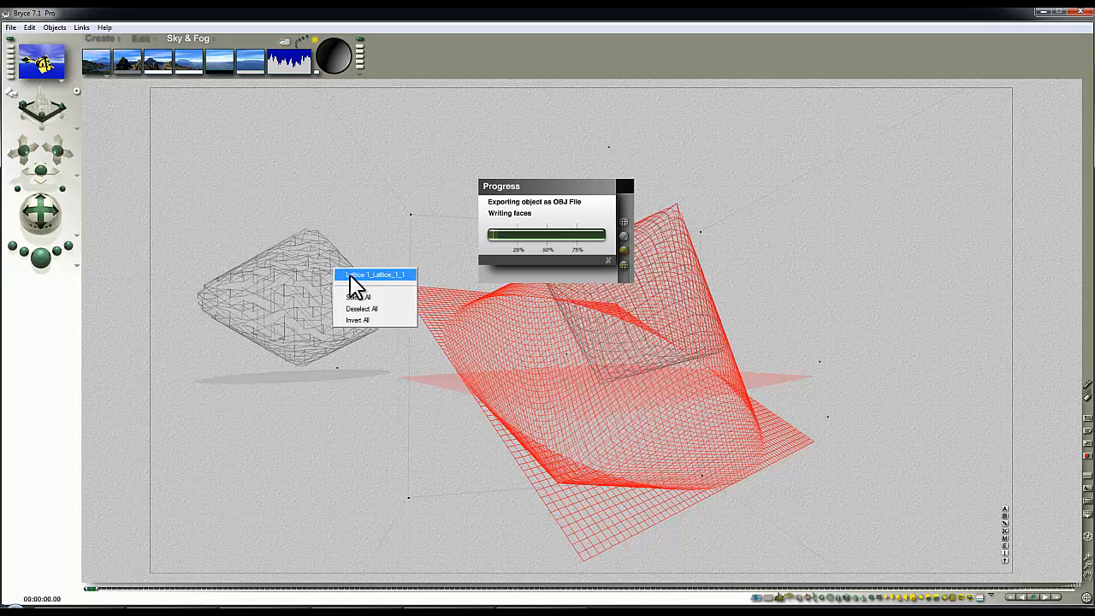
left_click(355, 275)
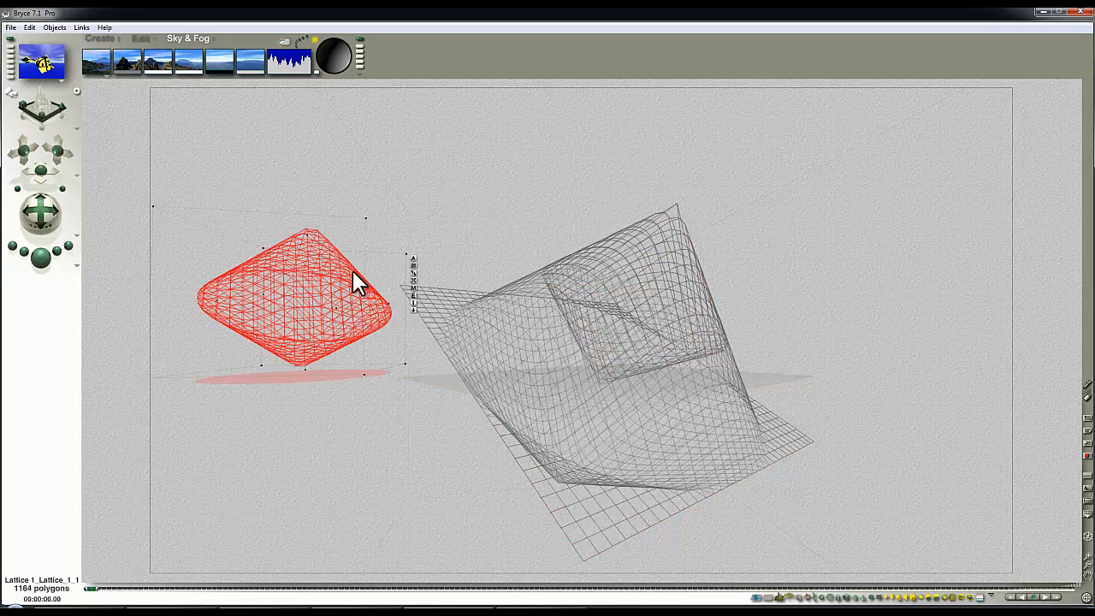
left_click(414, 288)
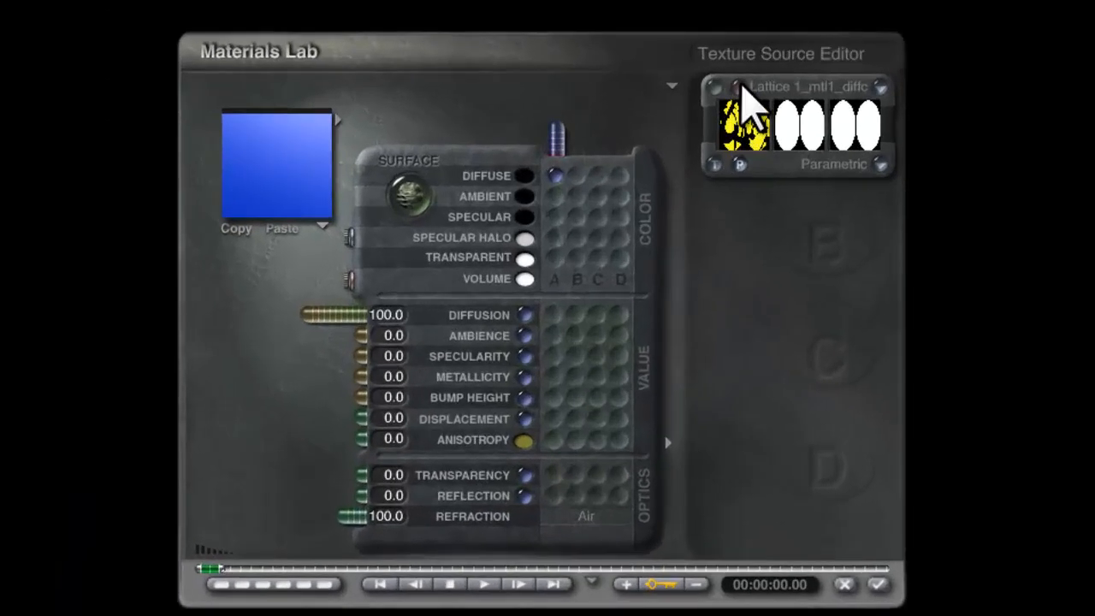
left_click(741, 94)
left_click(400, 357)
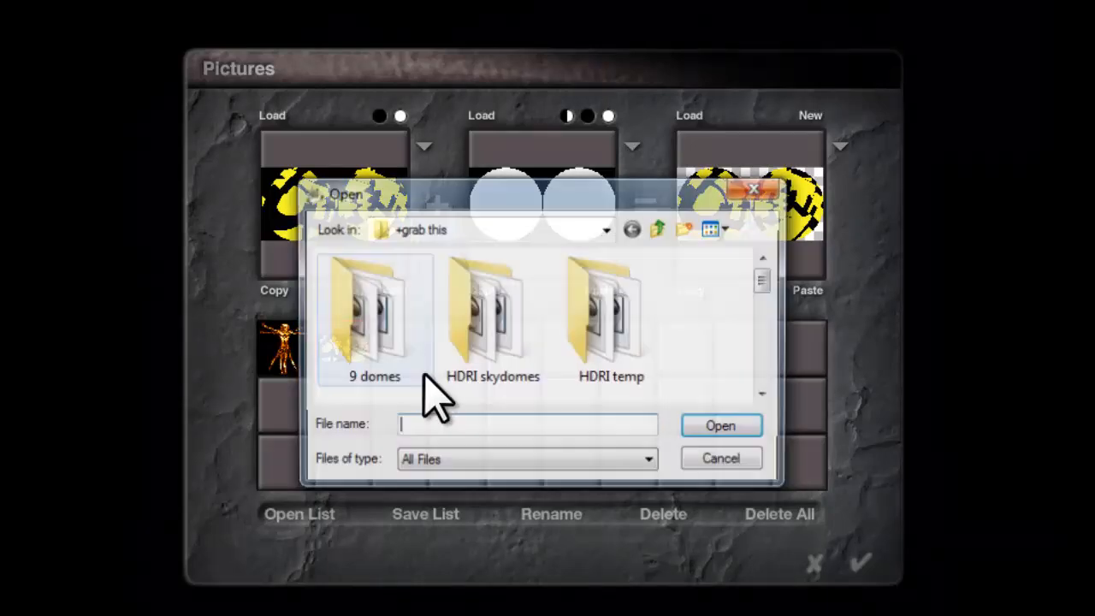
left_click_drag(767, 280, 756, 421)
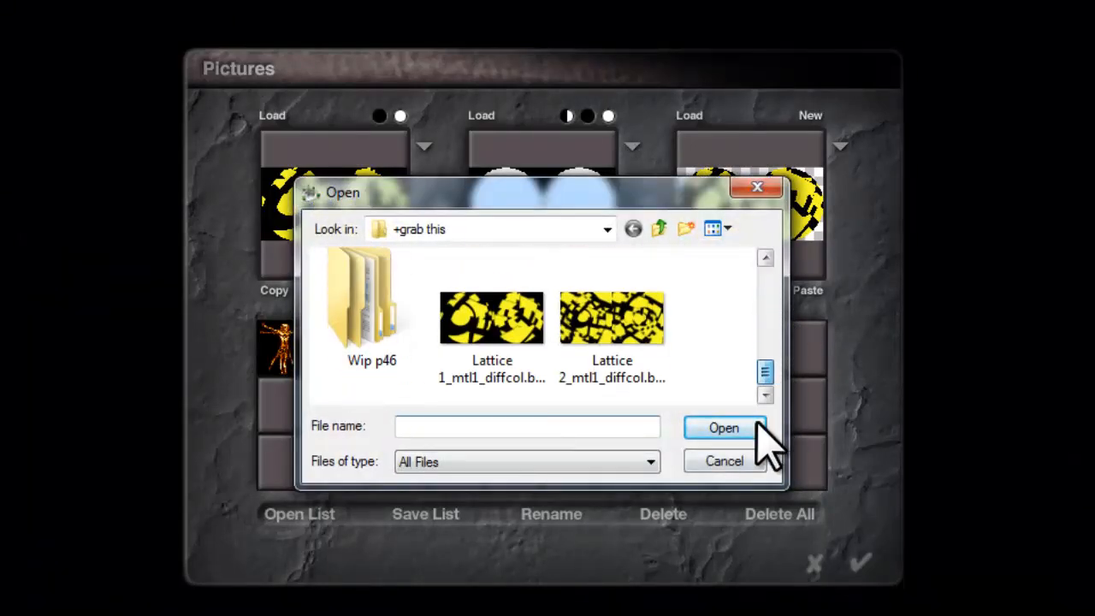
left_click(612, 329)
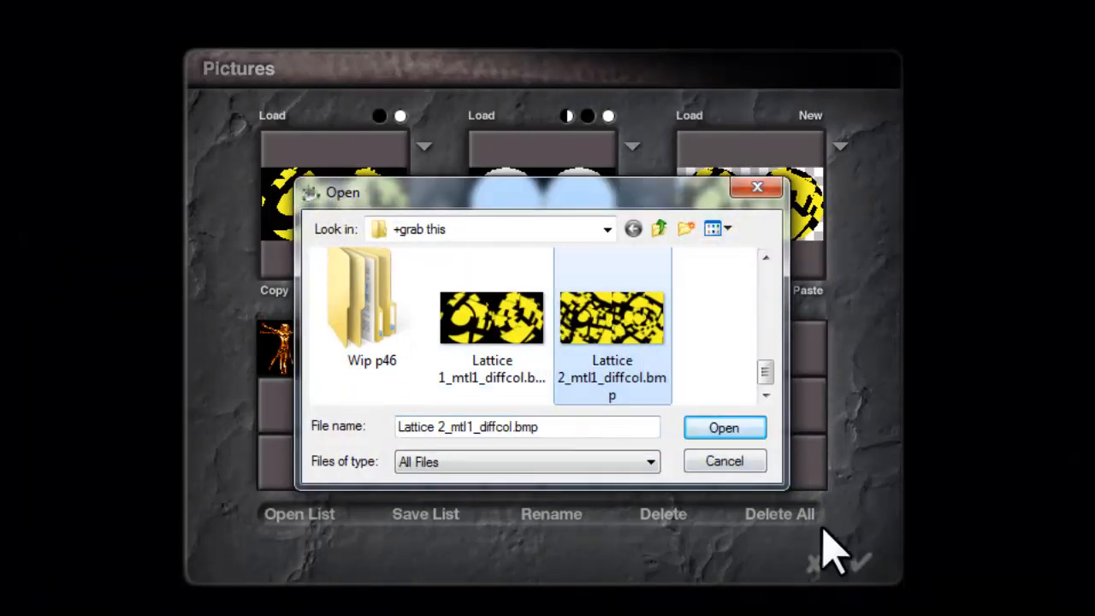
left_click(724, 428)
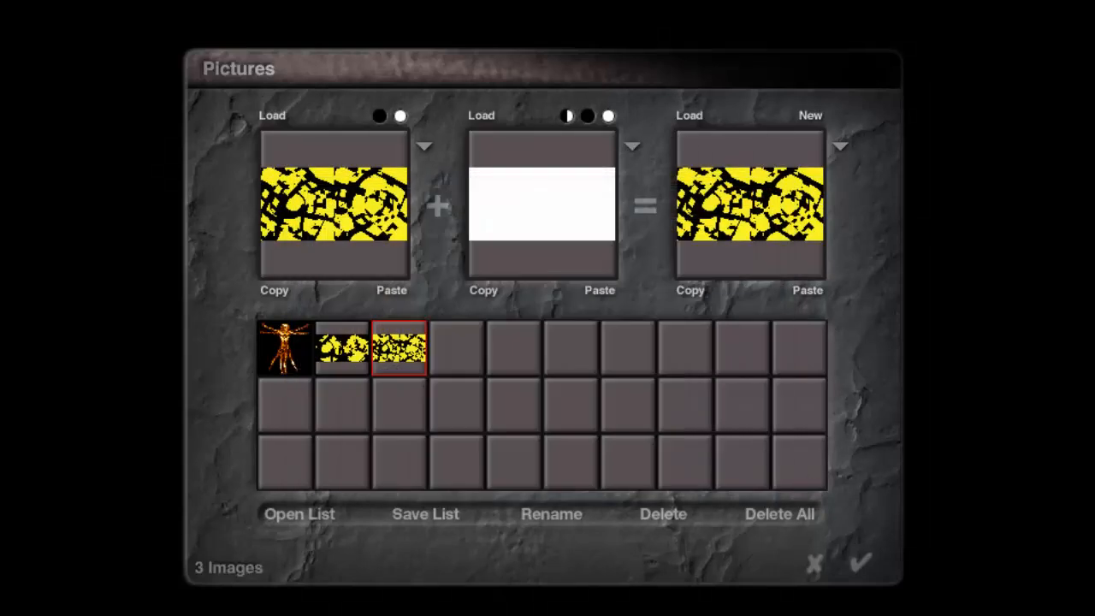
left_click(858, 563)
left_click(874, 584)
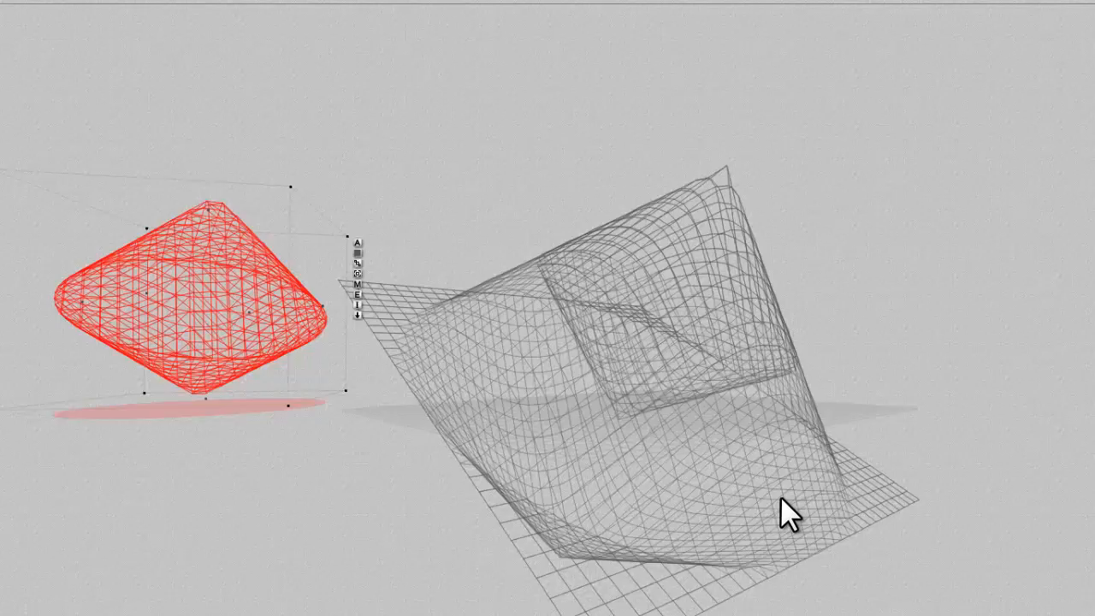
left_click(42, 259)
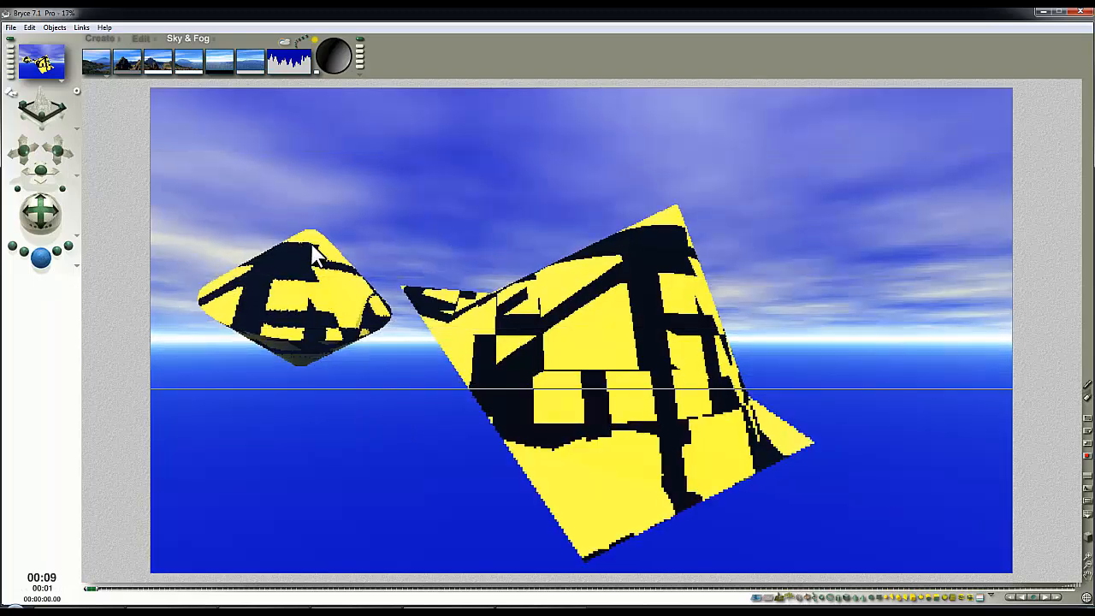
Set the unclipped Lattice 2 to Hidden in its object attributes and render the scene
left_click(708, 323)
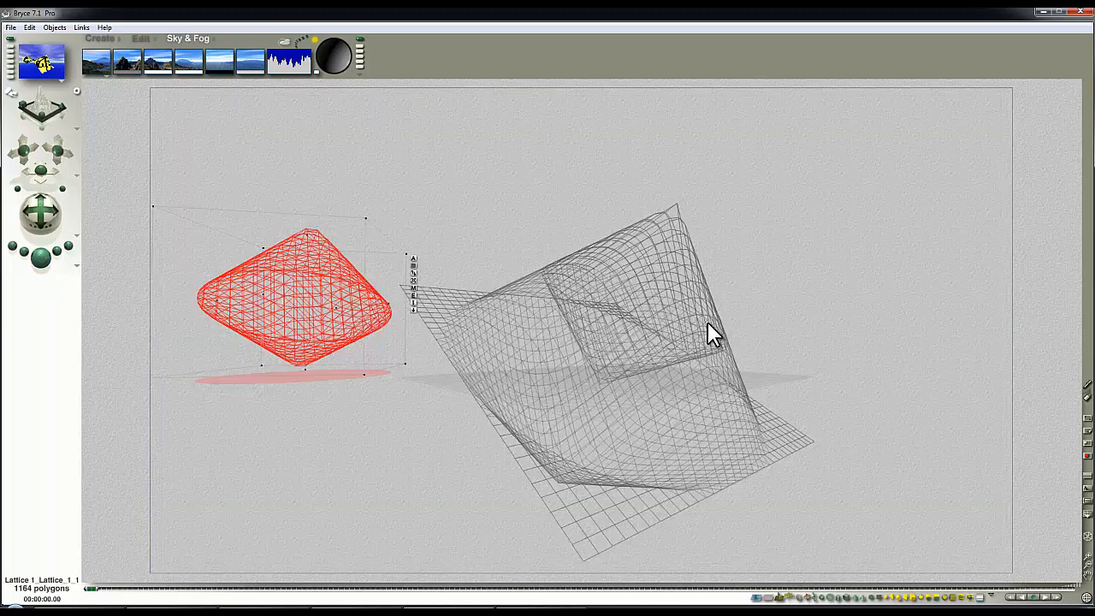
left_click(773, 441, "ctrl")
left_click(789, 443)
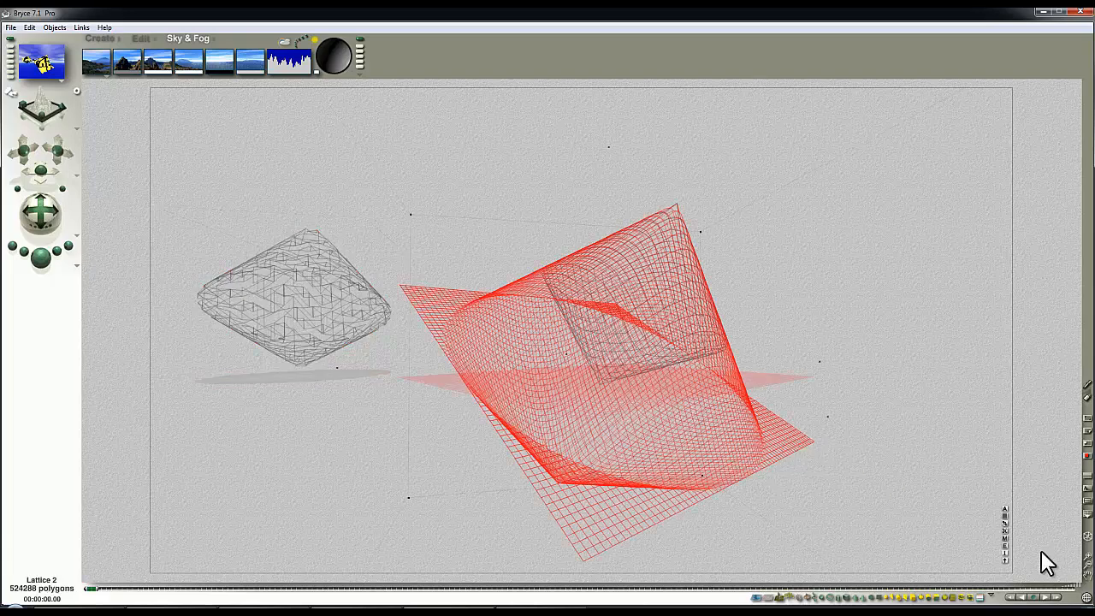
left_click(1006, 509)
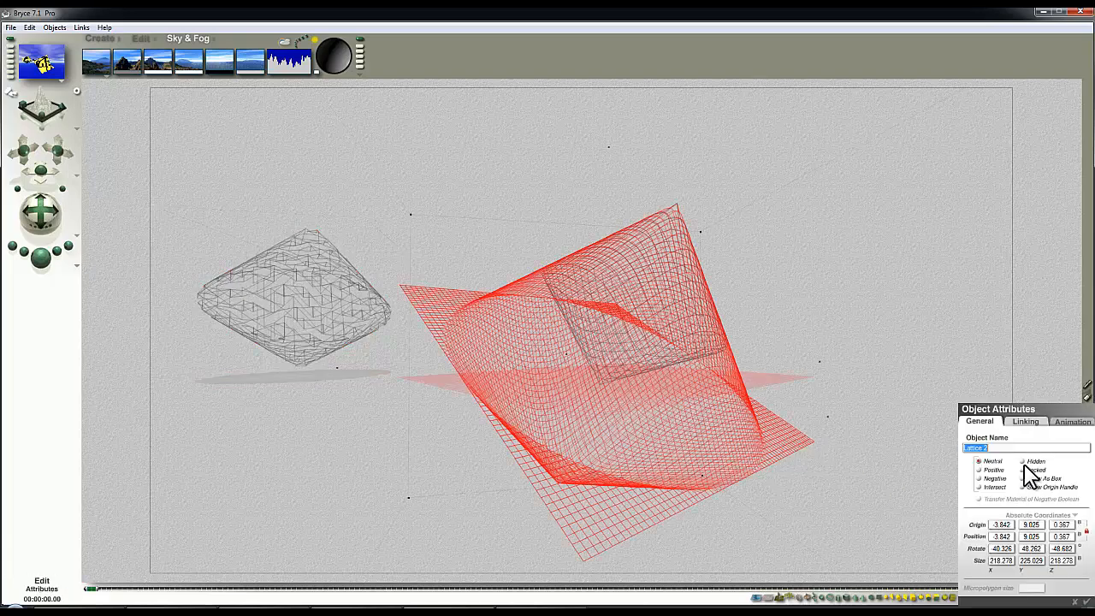
left_click(1088, 602)
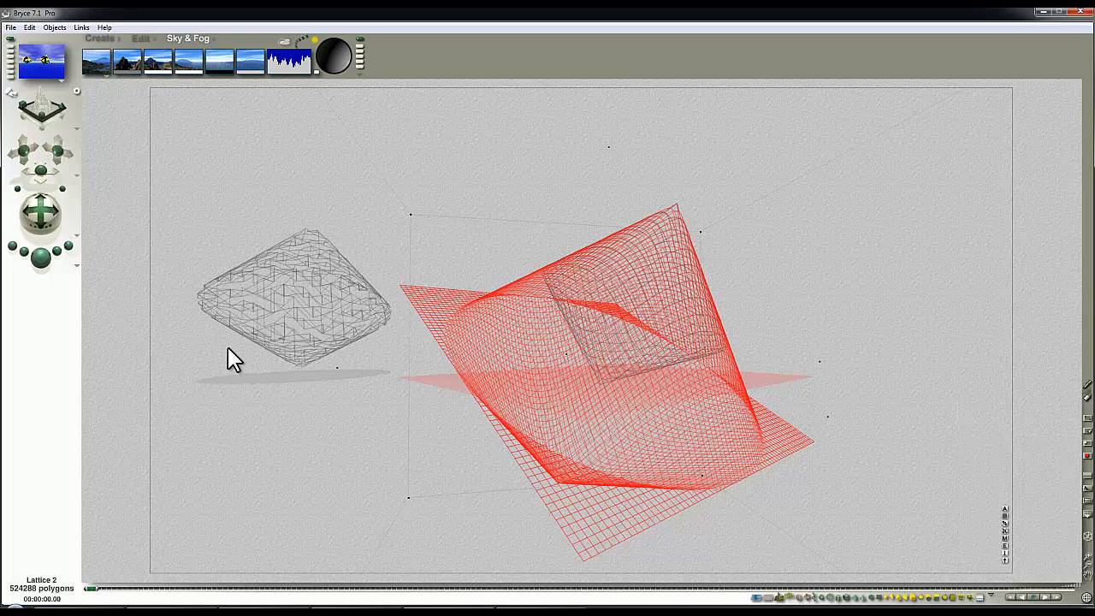
left_click(43, 261)
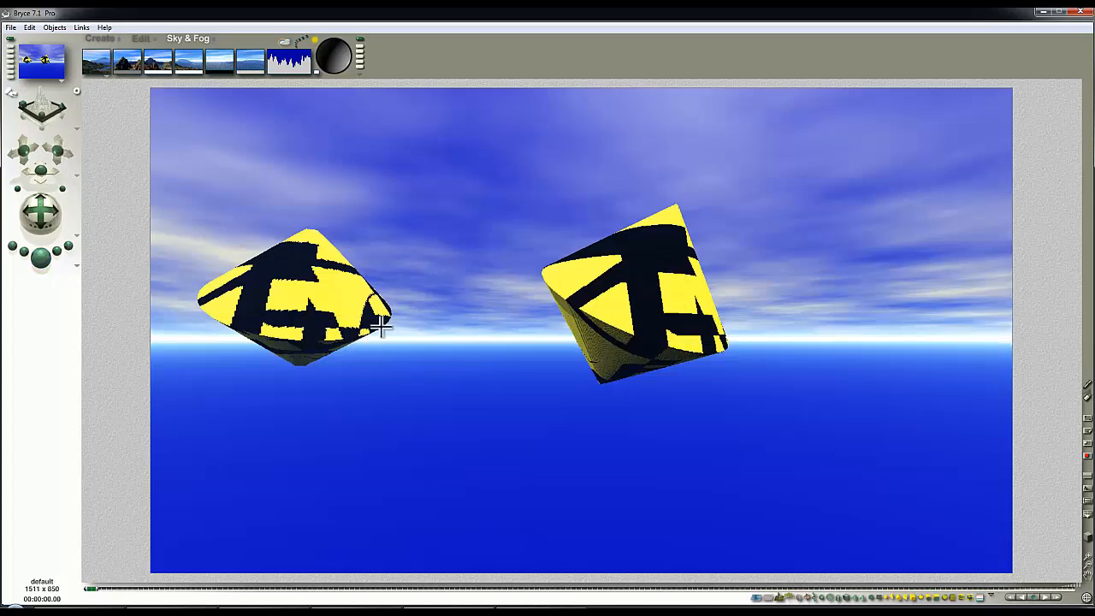
Move the imported mesh closer to the clipped lattice and the camera, and render the scene from the camera view
left_click(355, 315)
left_click_drag(455, 303, 494, 368)
key("1")
left_click(38, 259)
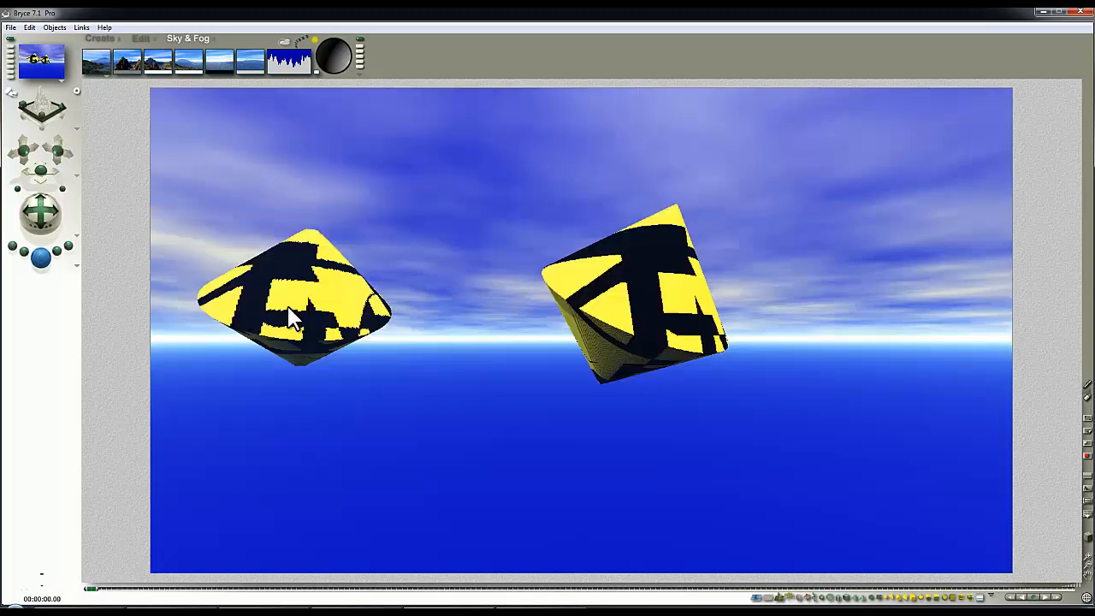
left_click(460, 346)
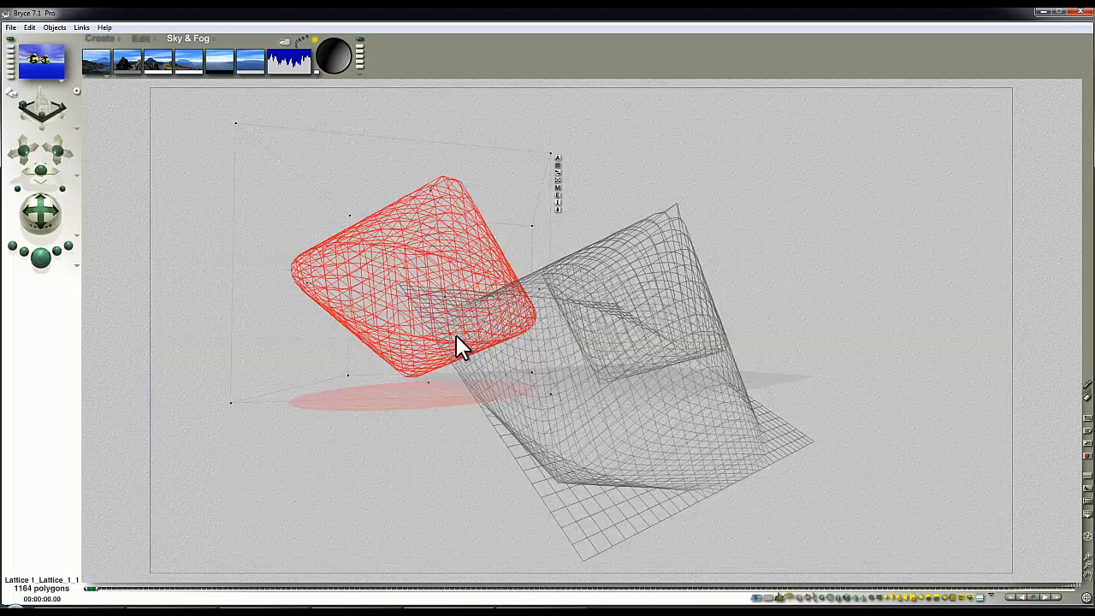
Move the camera below the two objects and render their undersides for comparison
left_click_drag(57, 150, 57, 155)
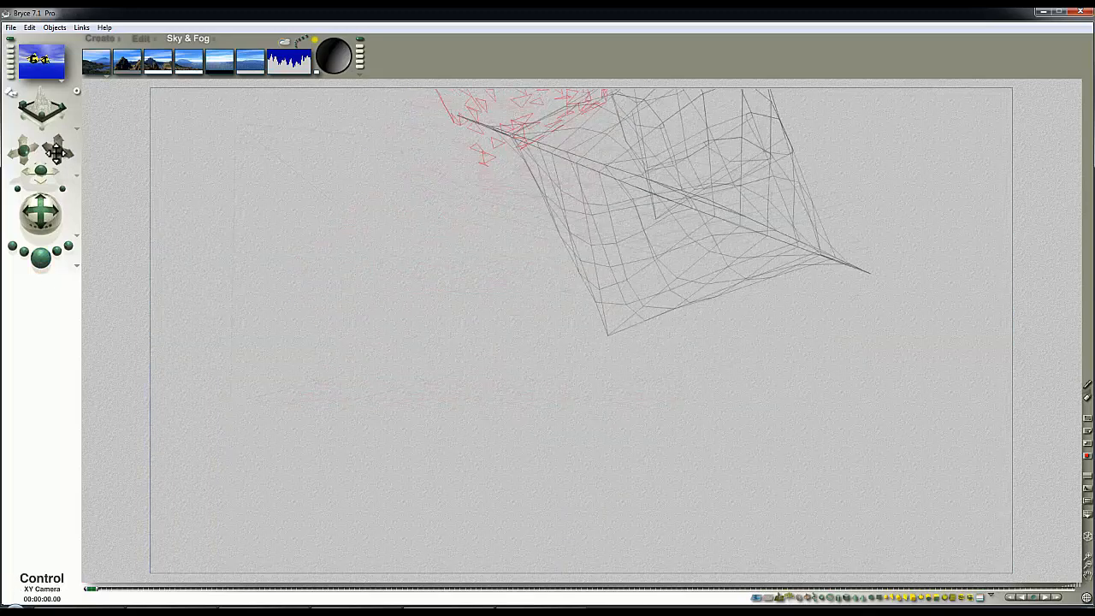
left_click_drag(59, 219, 48, 226)
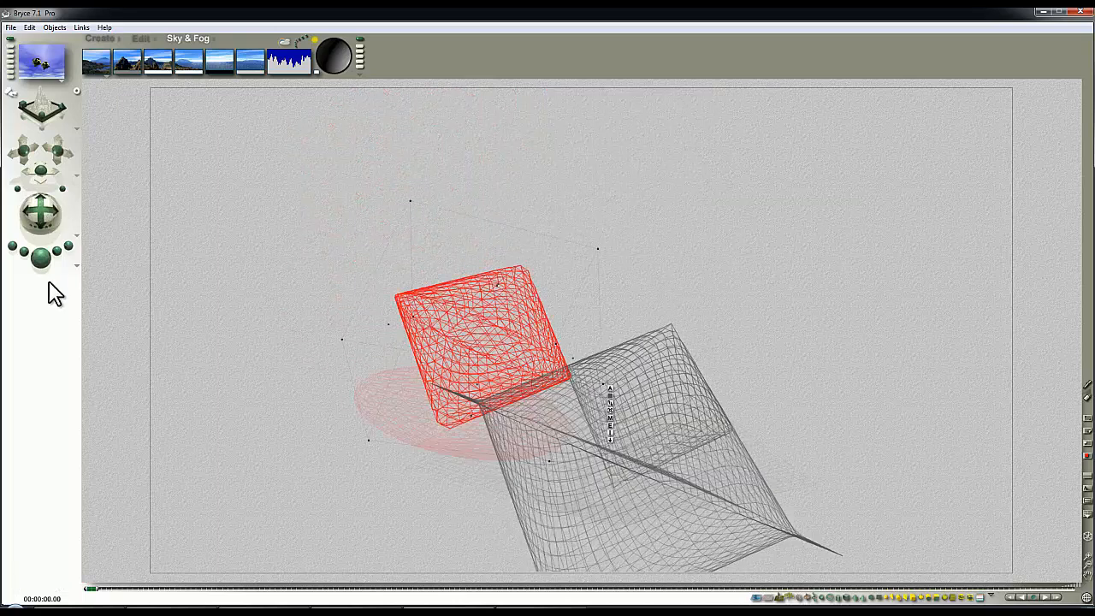
left_click(40, 257)
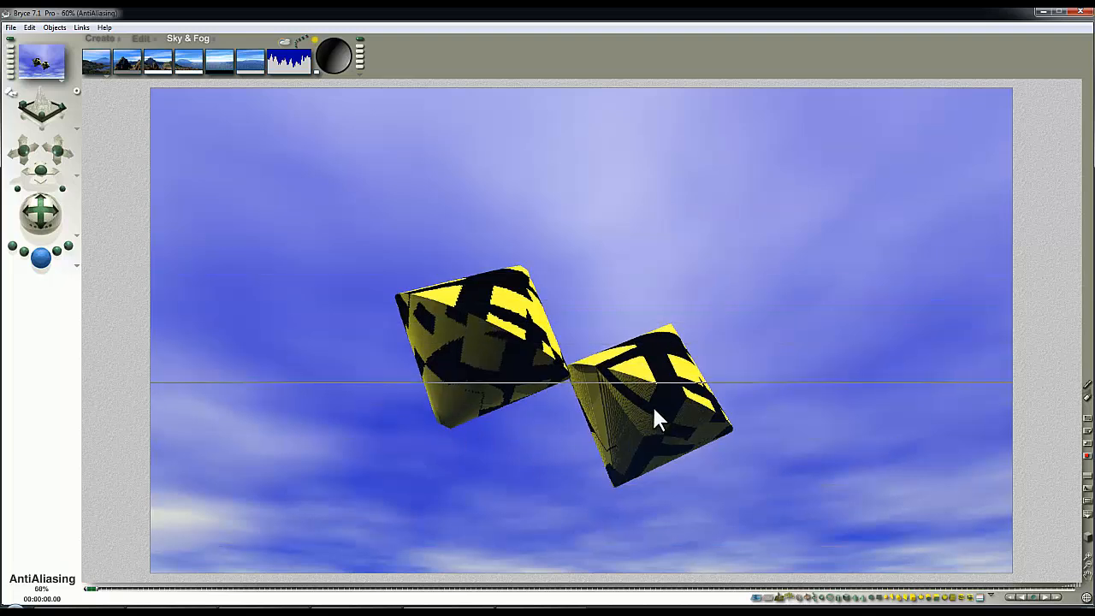
left_click(671, 427)
Unhide Lattice 2 in its object attributes and render it from below with the imported mesh
left_click(769, 505)
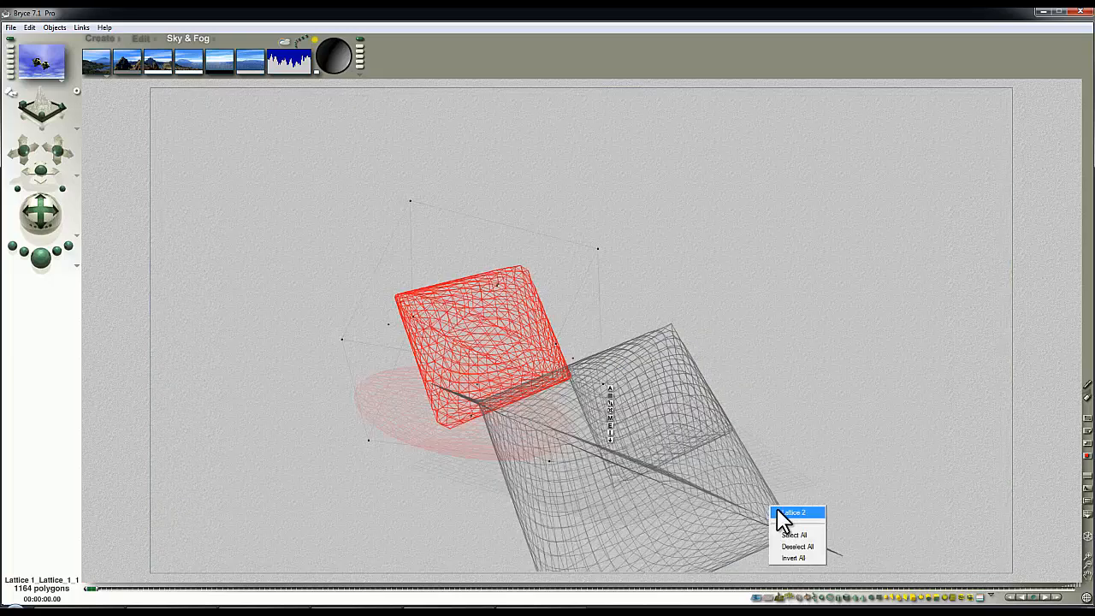
left_click(777, 512)
left_click(1005, 511)
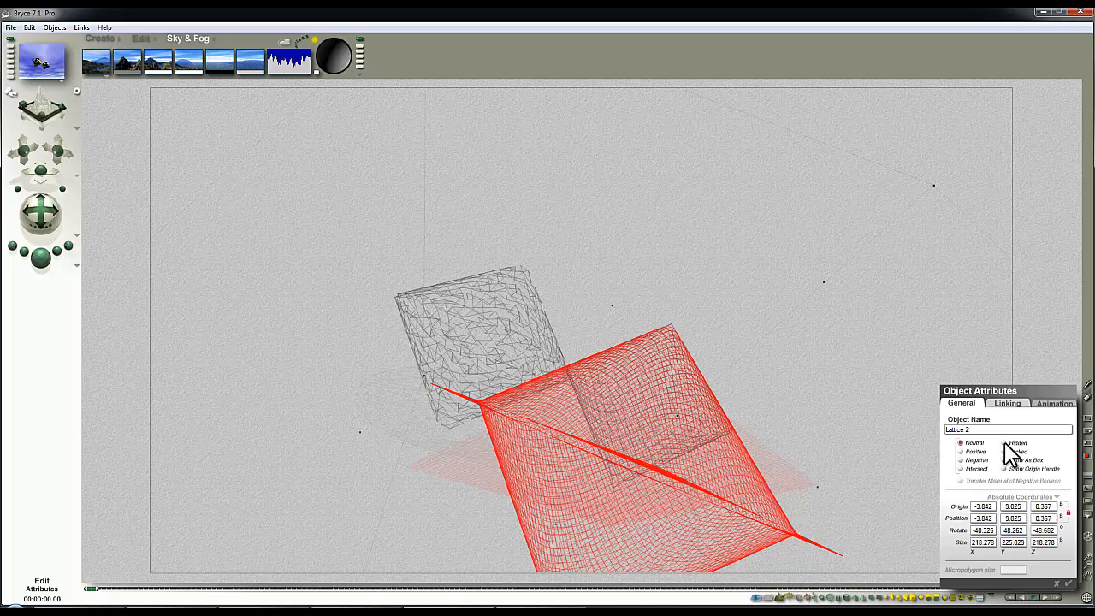
left_click(1068, 582)
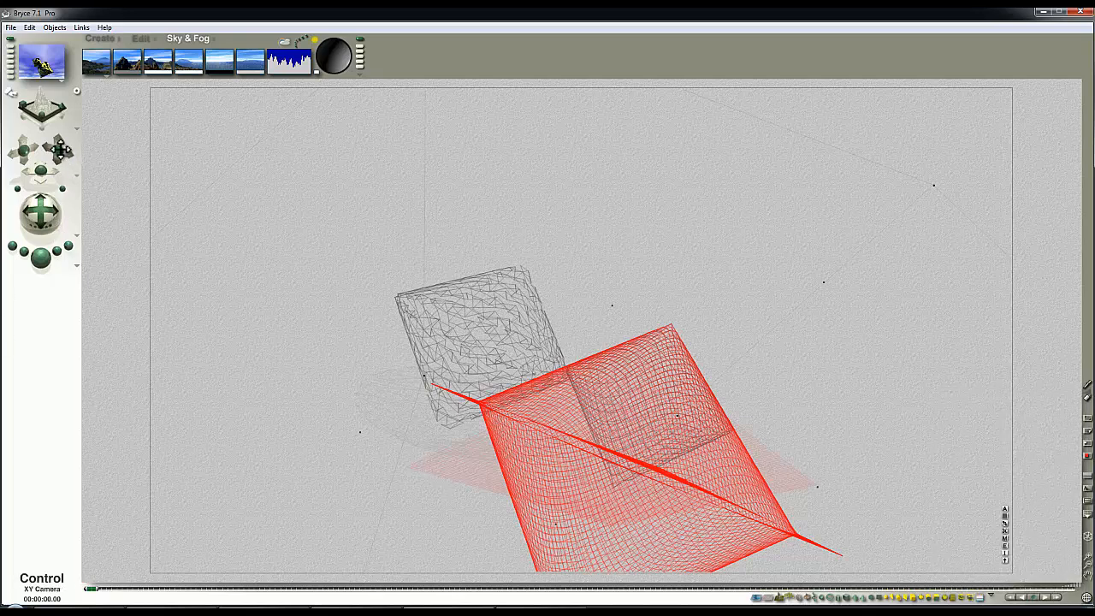
left_click_drag(59, 150, 66, 156)
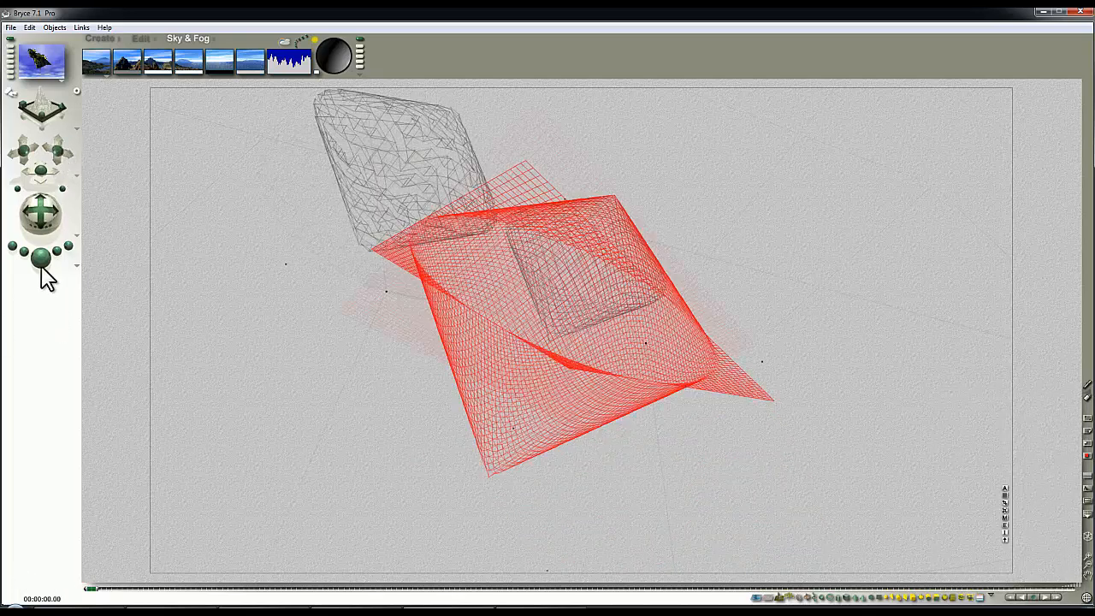
left_click(40, 257)
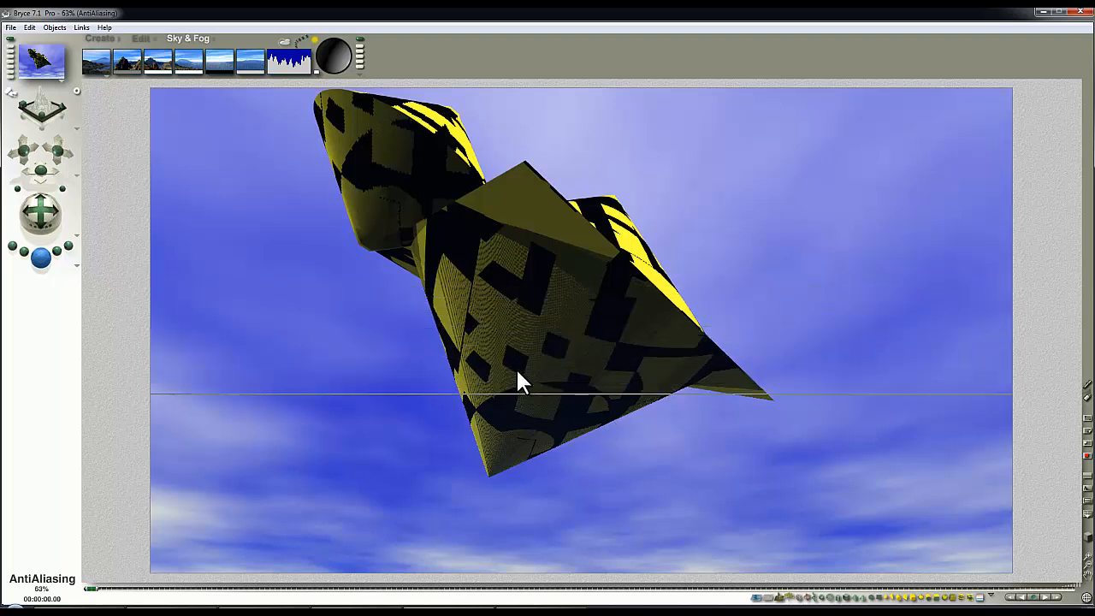
left_click(573, 250)
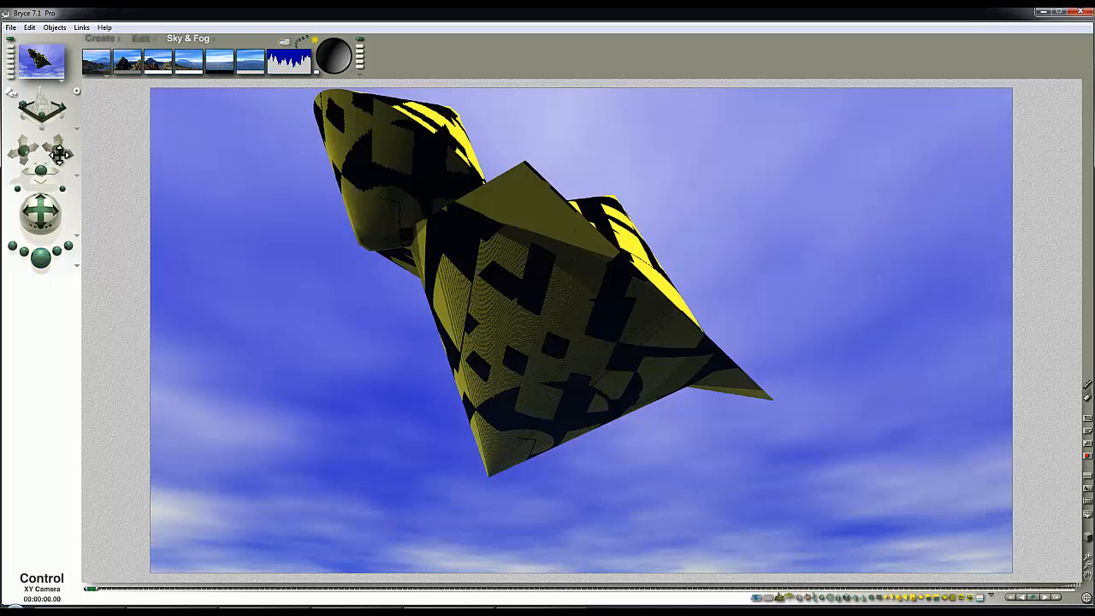
Bring the camera back up to a level view with both the imported mesh and the lattices in frame
left_click_drag(53, 149, 59, 157)
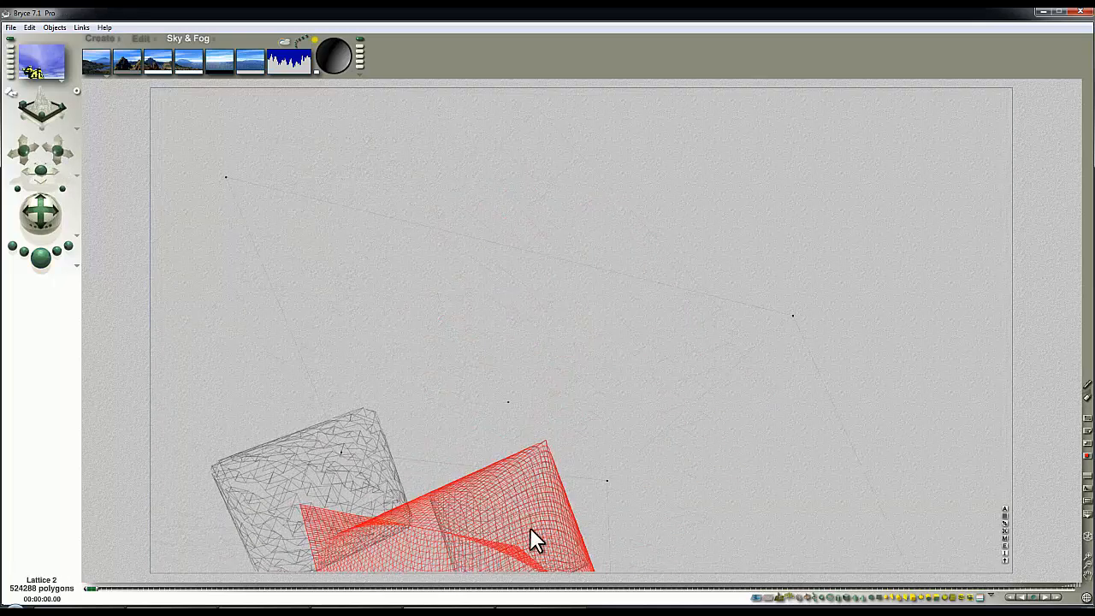
left_click_drag(43, 211, 38, 226)
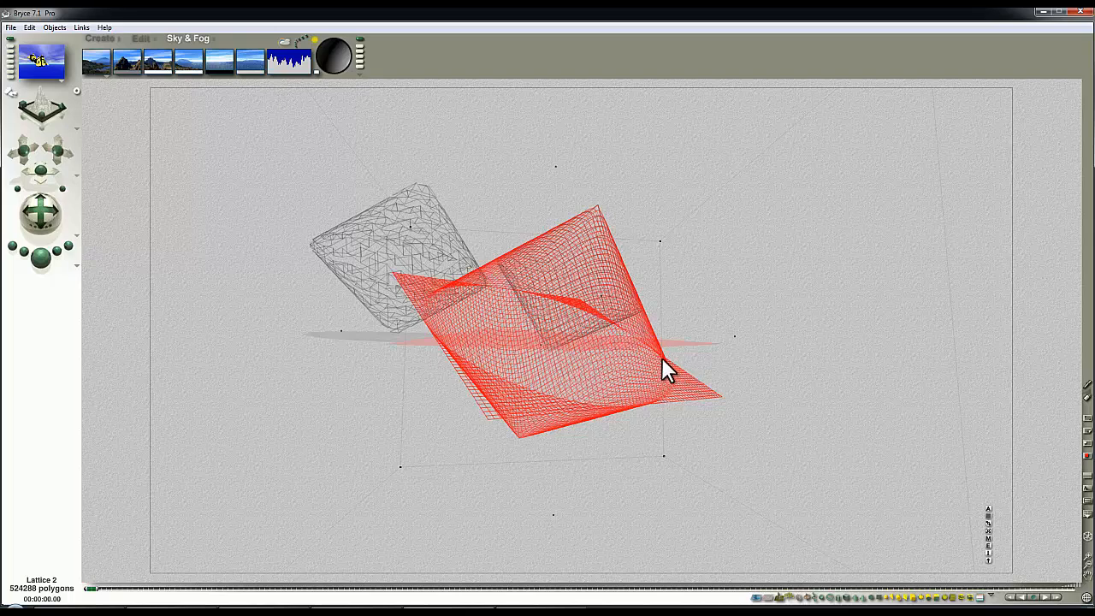
key("3")
key("1")
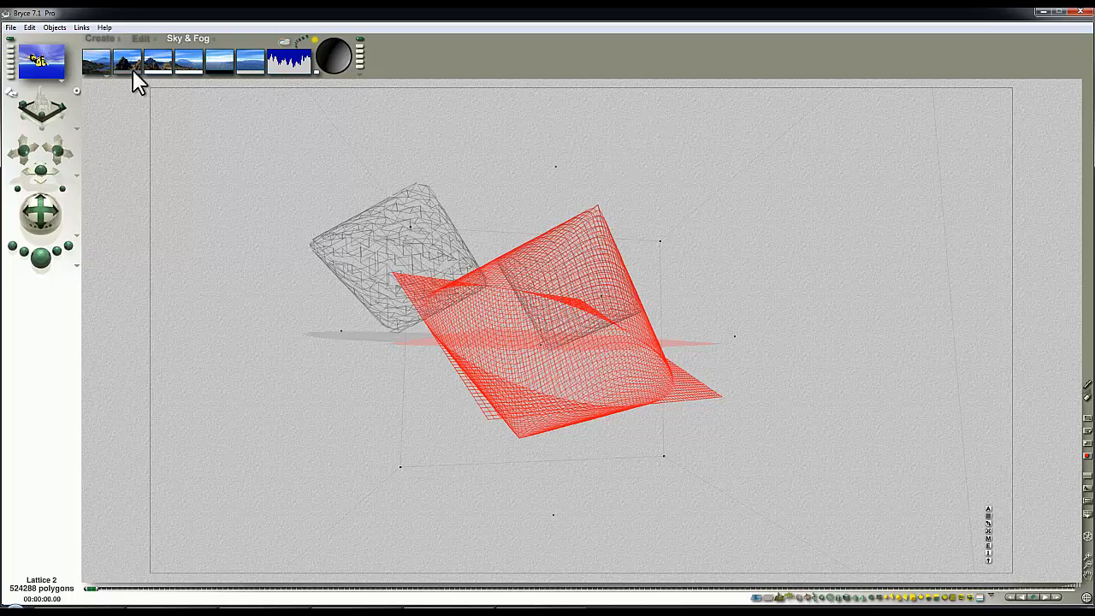
Set editing to object space and move Lattice 2 upward along its own Y axis, toward the lower end of the other lattice
left_click(106, 38)
left_click(141, 38)
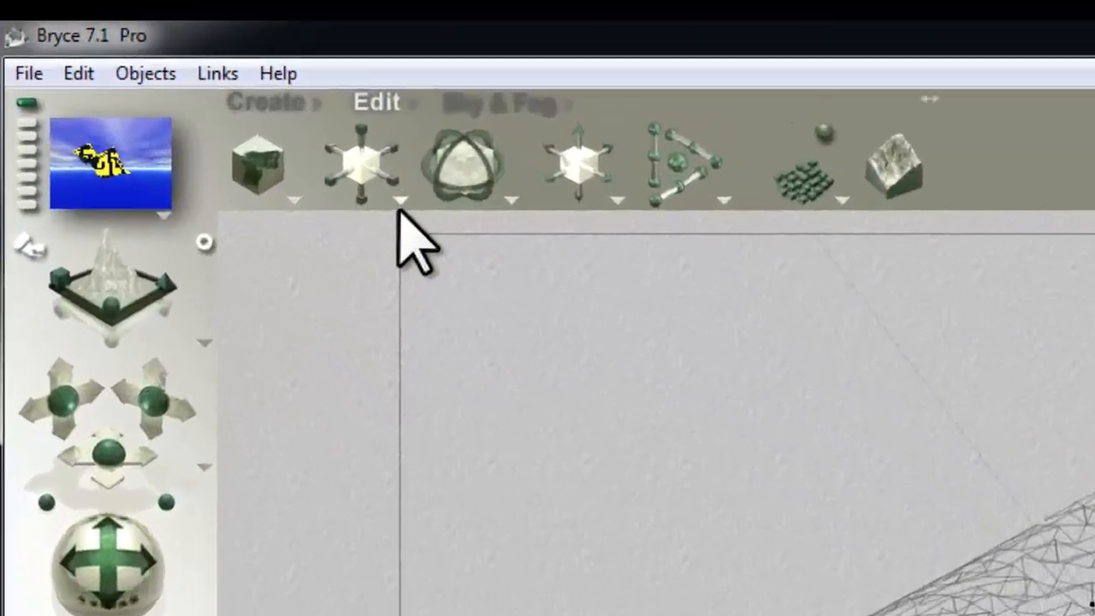
left_click(261, 130)
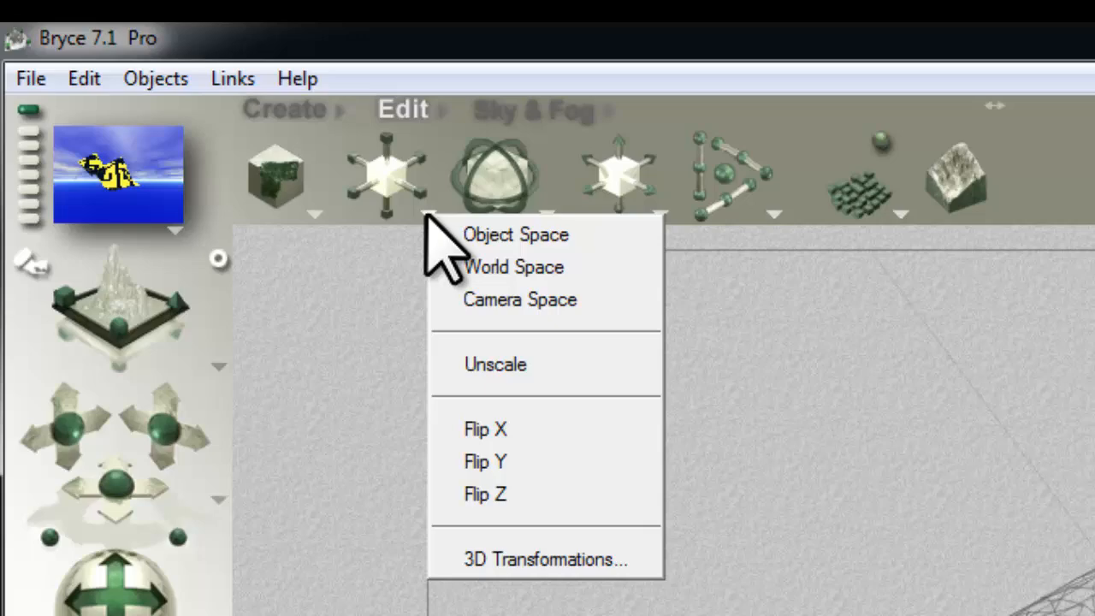
left_click(525, 234)
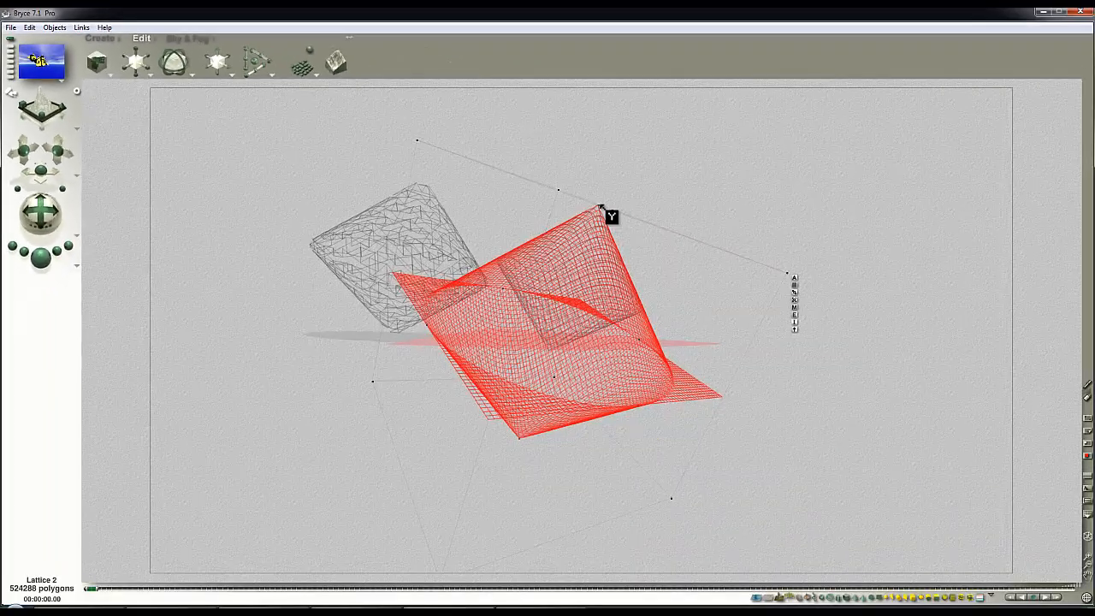
left_click_drag(221, 53, 220, 52)
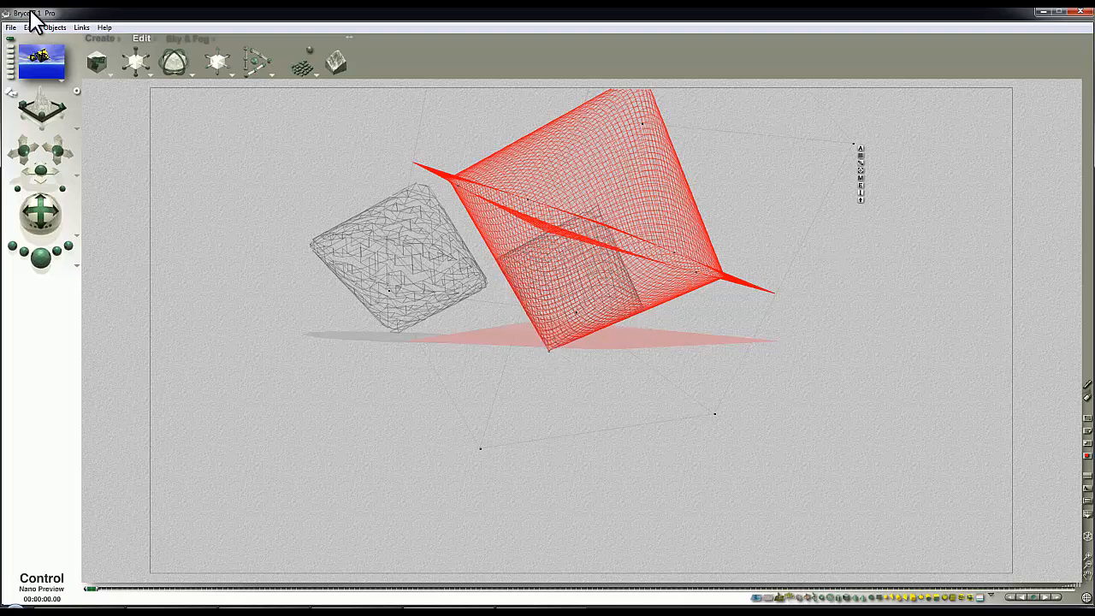
Export the lattice as the Wavefront OBJ file Lattice 2.obj with a Diffusion Color image map
left_click(10, 27)
left_click(43, 210)
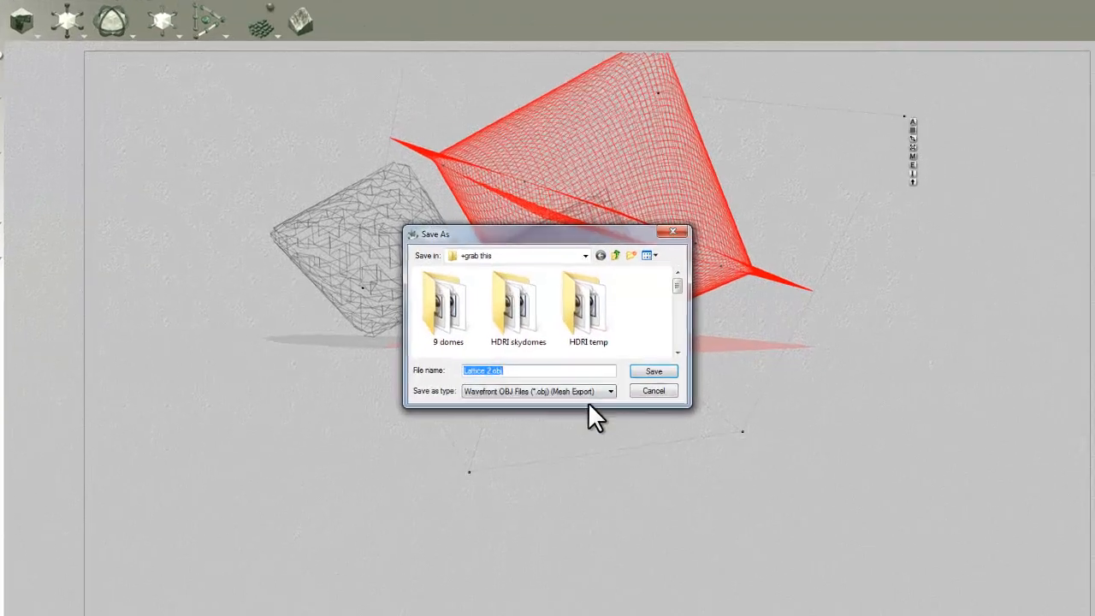
left_click(495, 371)
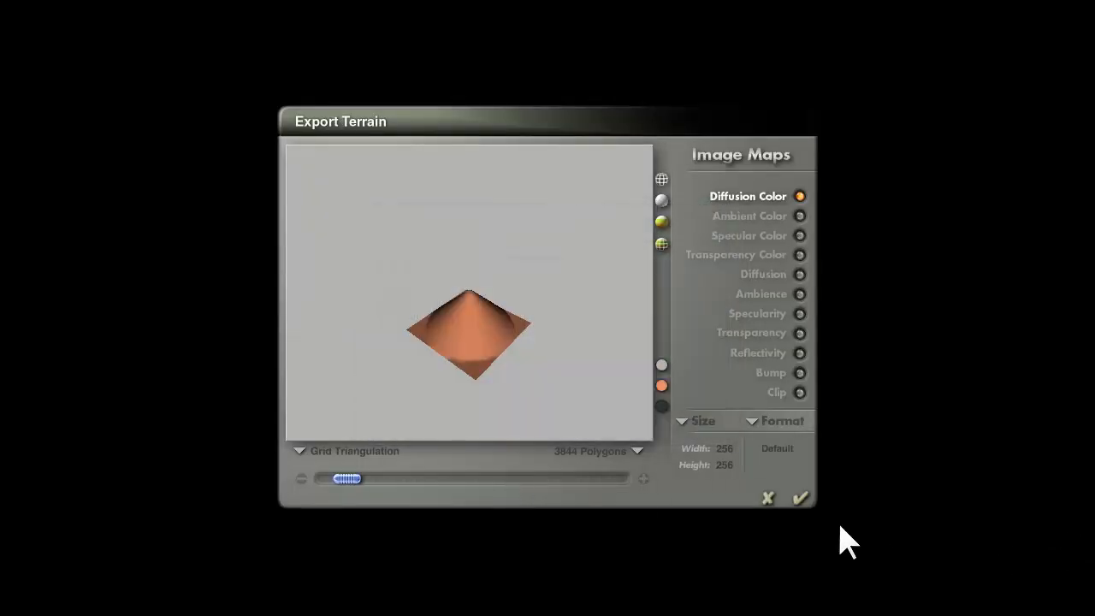
left_click(801, 500)
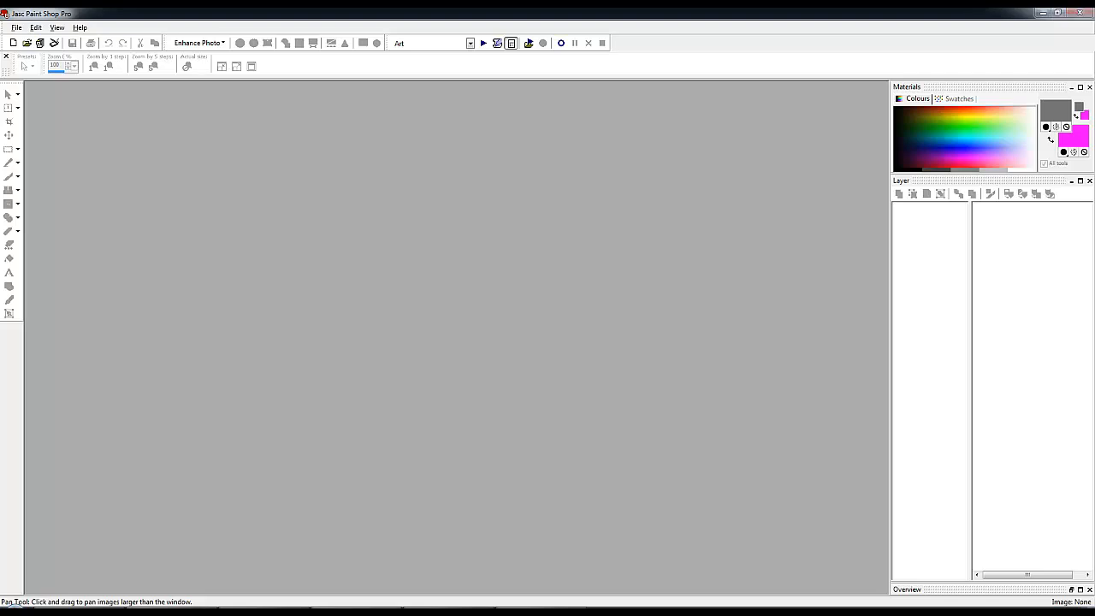
Switch to Paint Shop Pro, open Lattice 2_mtl1_diffcol.bmp and Lattice 2_base_mtl1_diffcol.bmp, and arrange them side by side
left_click_drag(458, 205, 448, 232)
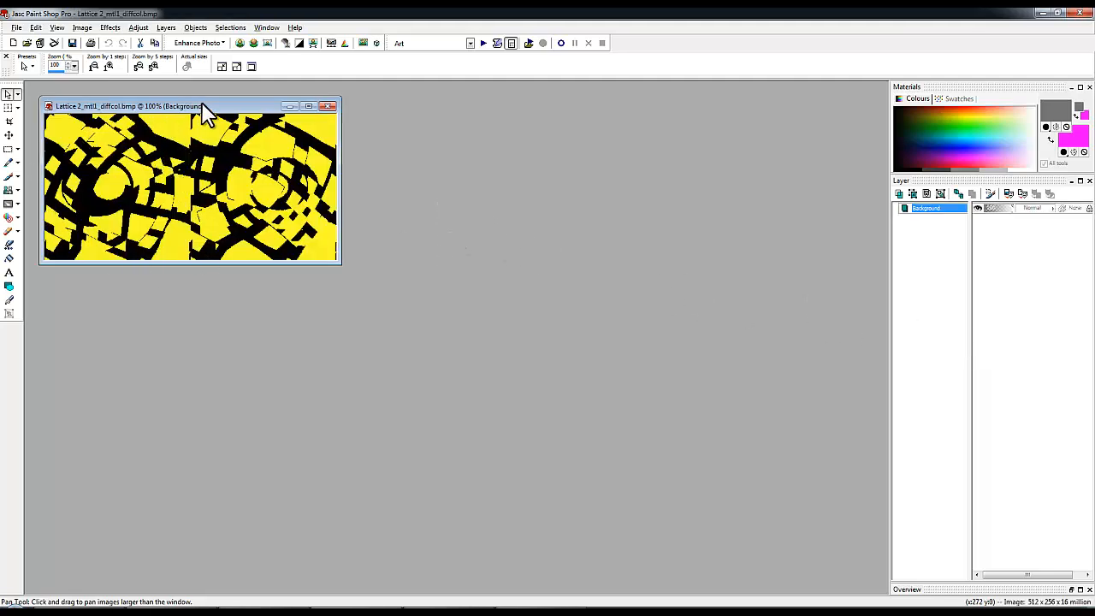
left_click_drag(204, 112, 225, 144)
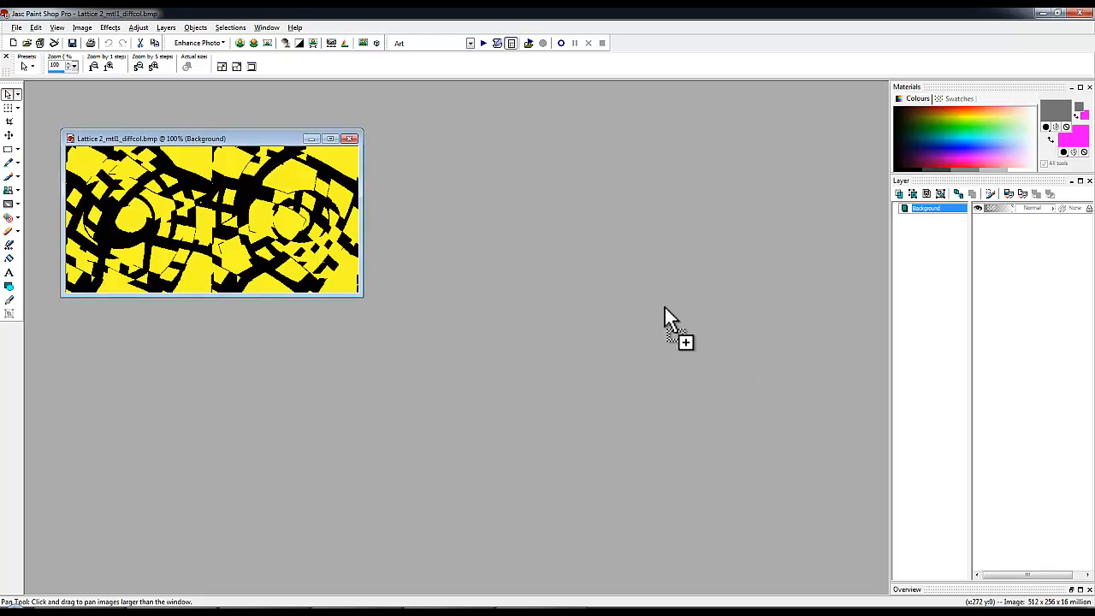
left_click_drag(664, 307, 659, 303)
left_click_drag(244, 124, 657, 138)
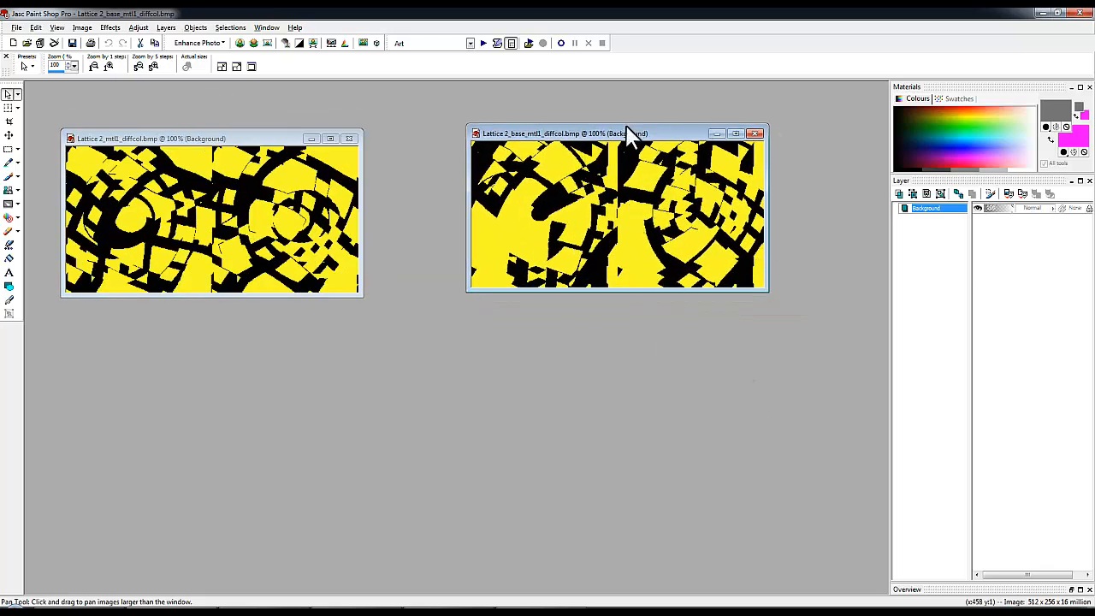
Crop Lattice 2_mtl1_diffcol.bmp to its left half, 256 by 256 pixels
left_click(331, 138)
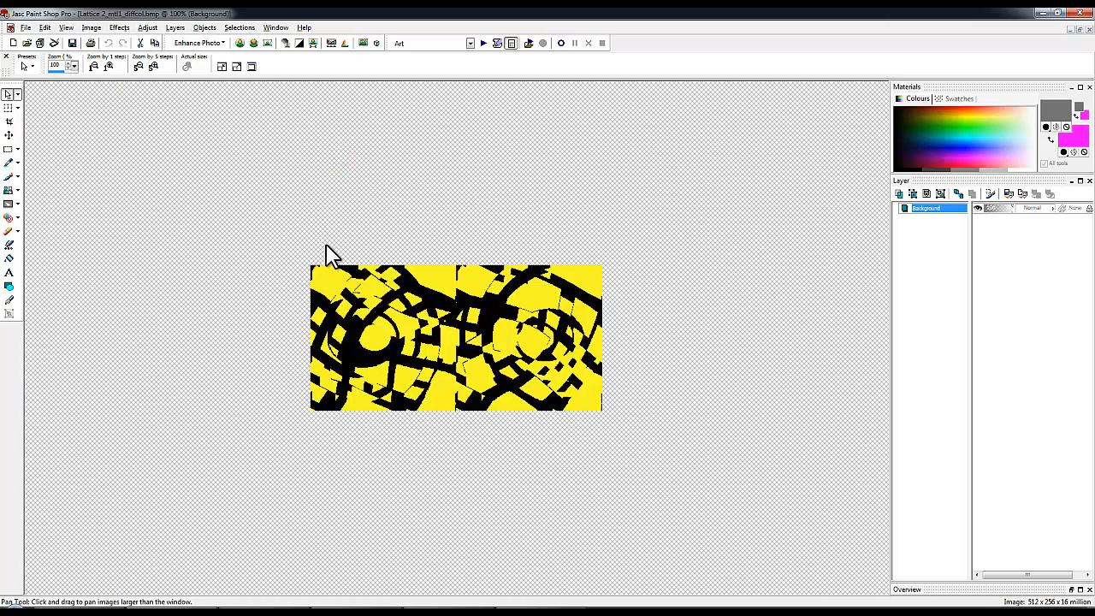
left_click(8, 121)
left_click_drag(293, 263, 481, 459)
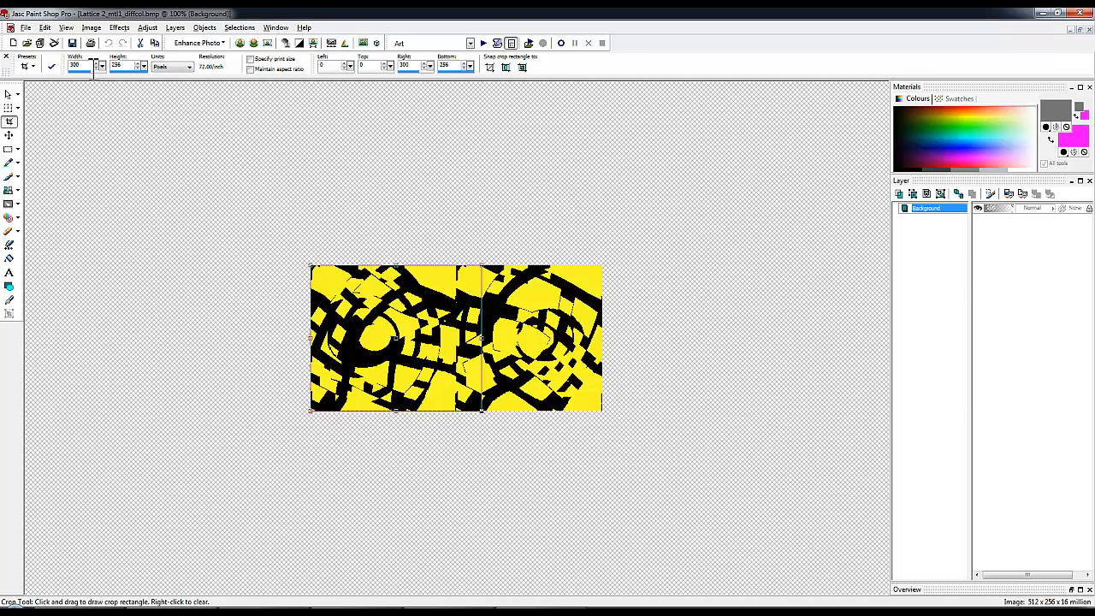
left_click_drag(88, 66, 68, 66)
type("256")
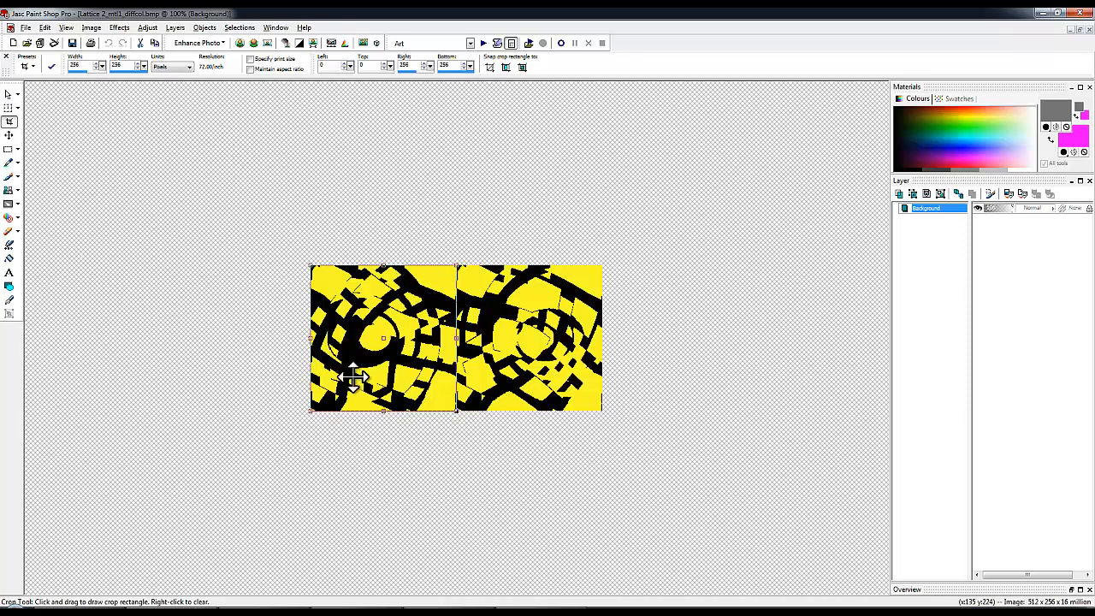
double_click(357, 376)
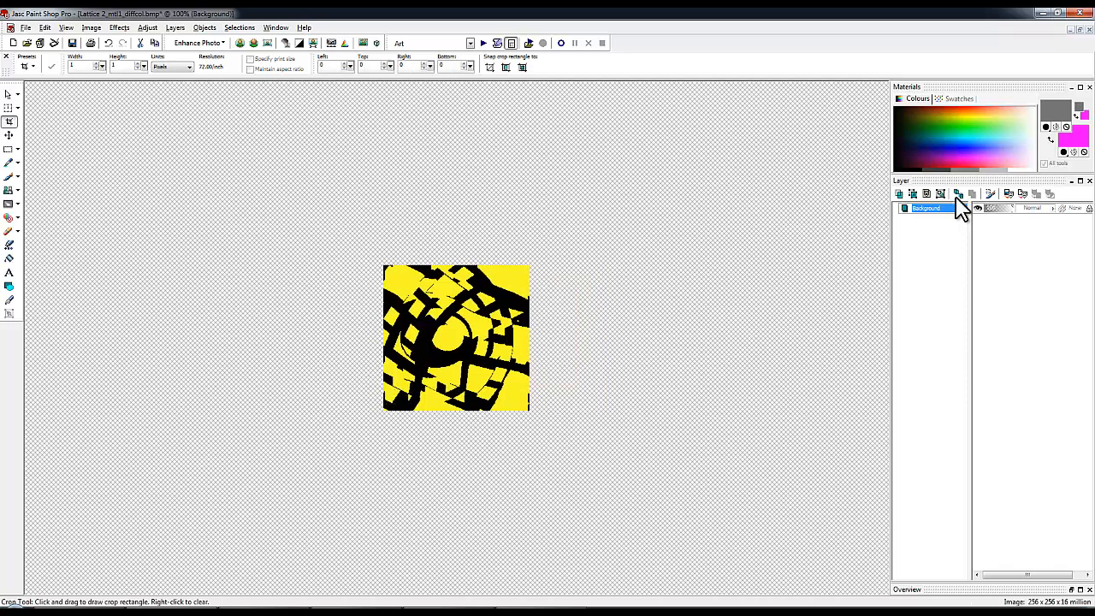
Paste the cropped image as a new layer onto Lattice 2_base_mtl1_diffcol.bmp
left_click(1071, 28)
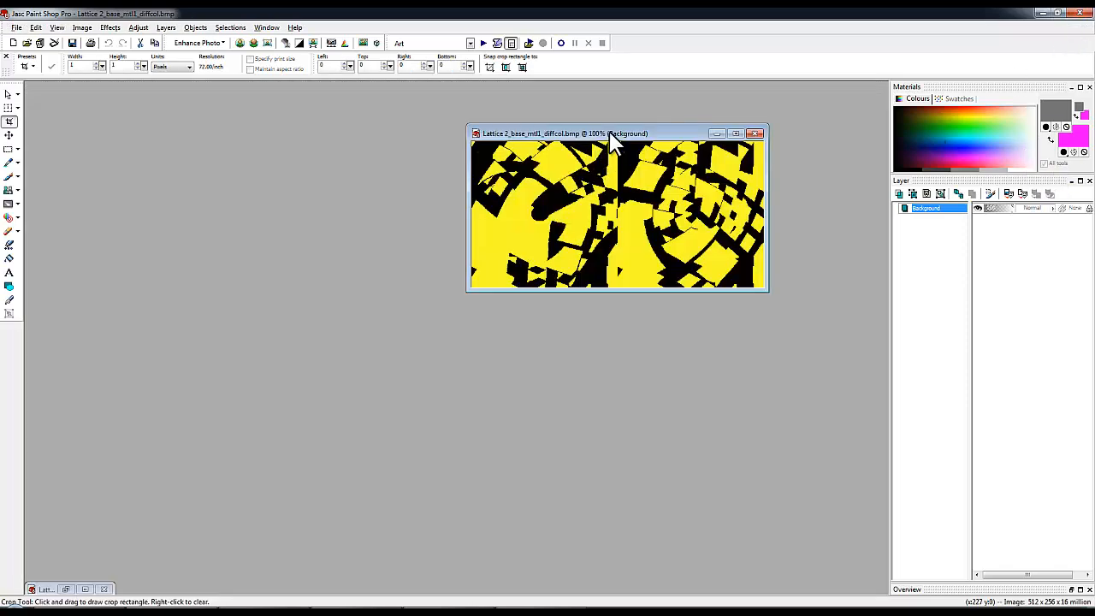
left_click_drag(613, 142, 450, 207)
key("ctrl+l")
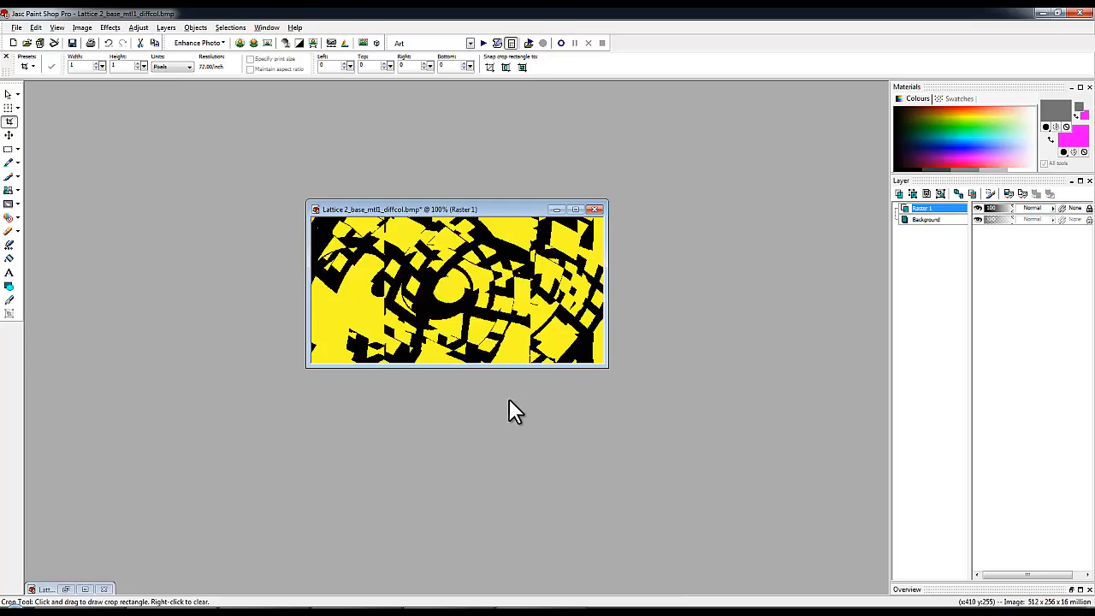
Move the pasted layer over the left half of the base map so that it lines up with the image edges
left_click(9, 135)
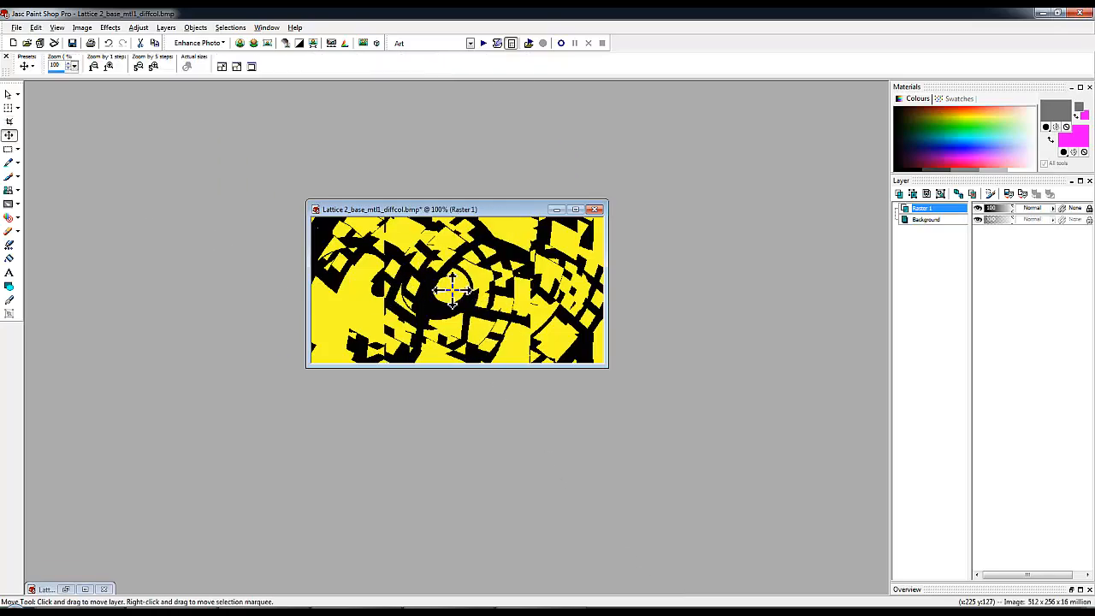
left_click_drag(452, 291, 379, 275)
scroll(315, 289, "up", 5)
left_click(854, 134)
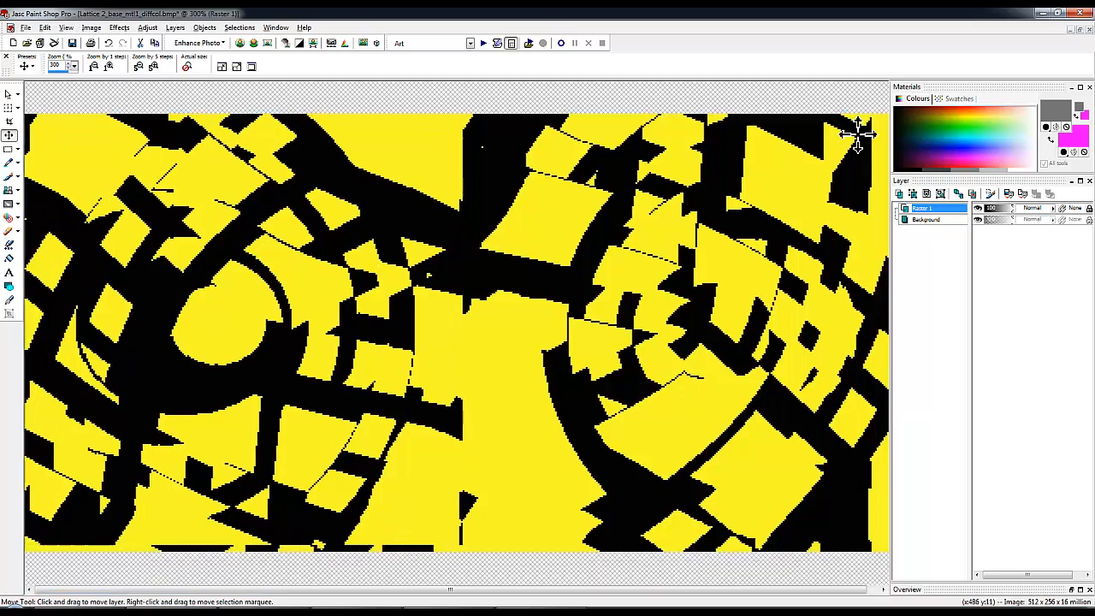
left_click_drag(397, 200, 395, 206)
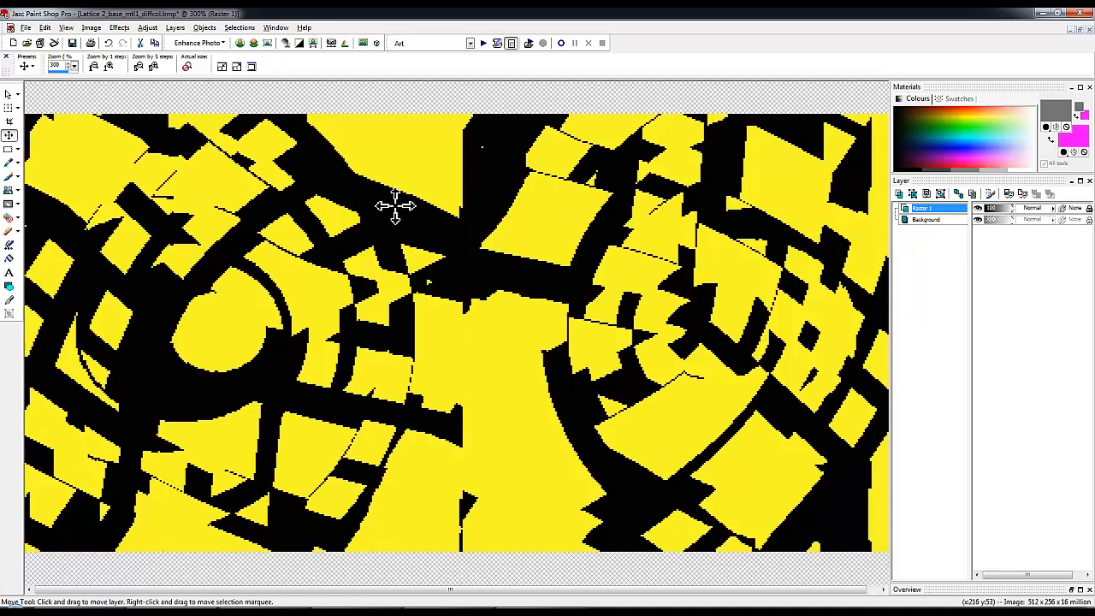
scroll(328, 246, "down", 2)
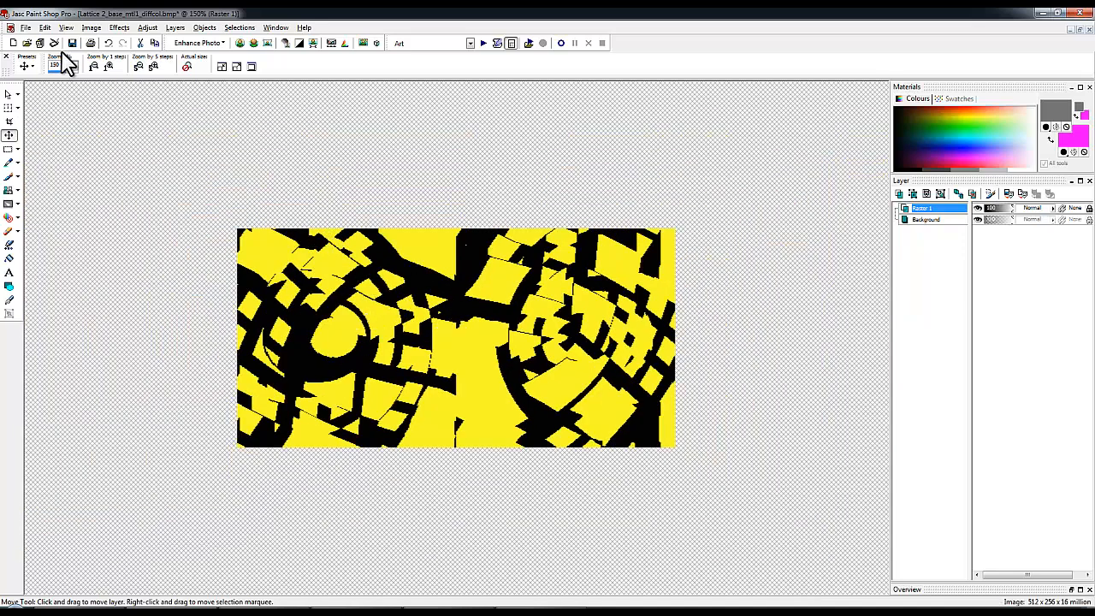
Save a merged JPEG copy of the combined image named "complete map"
left_click(25, 28)
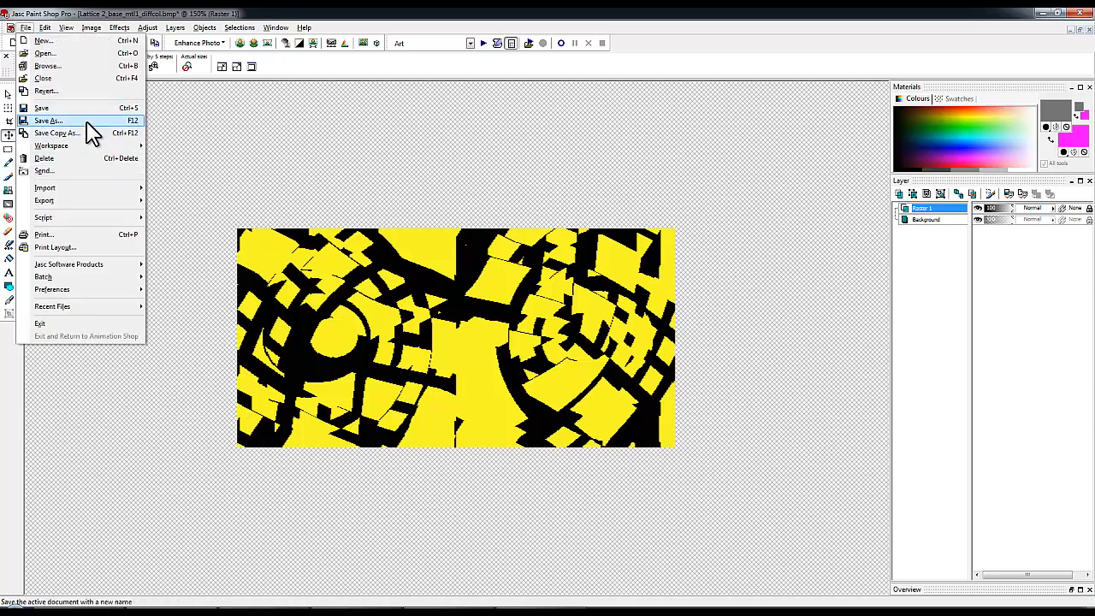
left_click(91, 134)
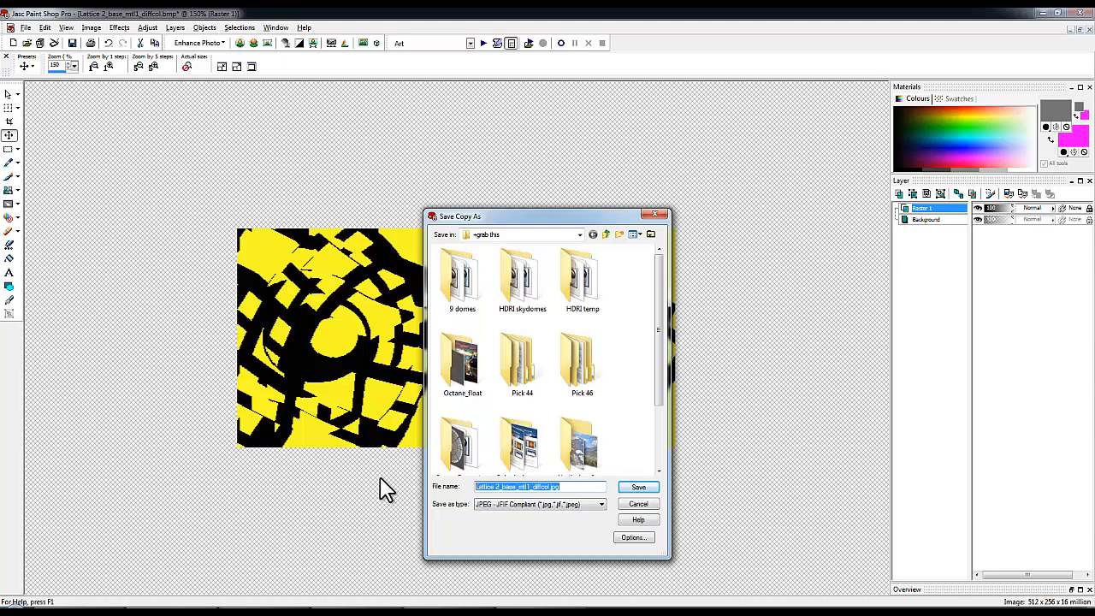
type("complete")
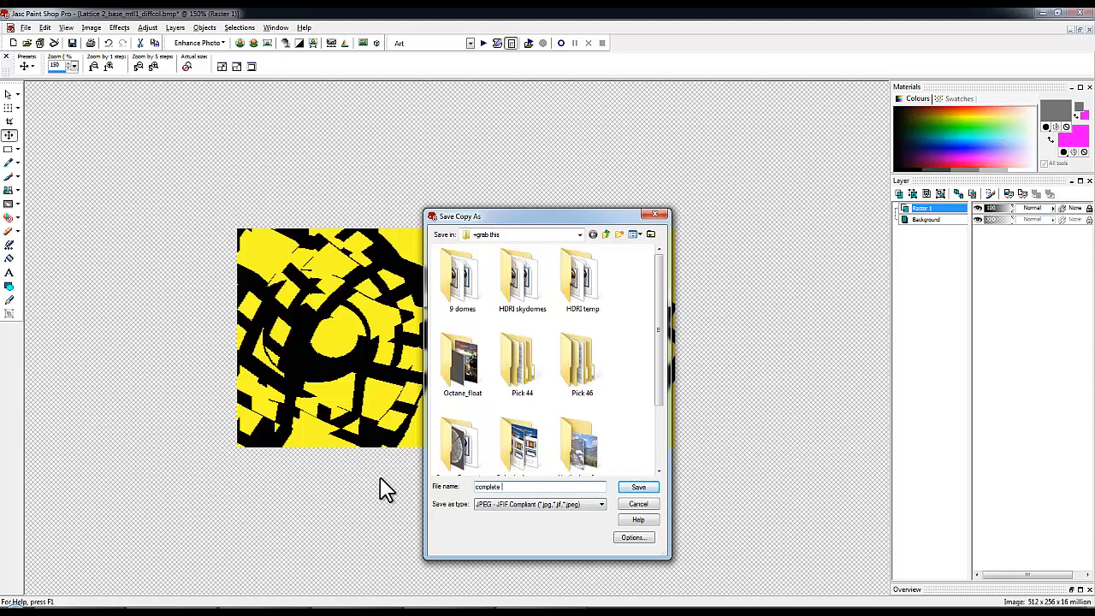
type(" map")
key("Return")
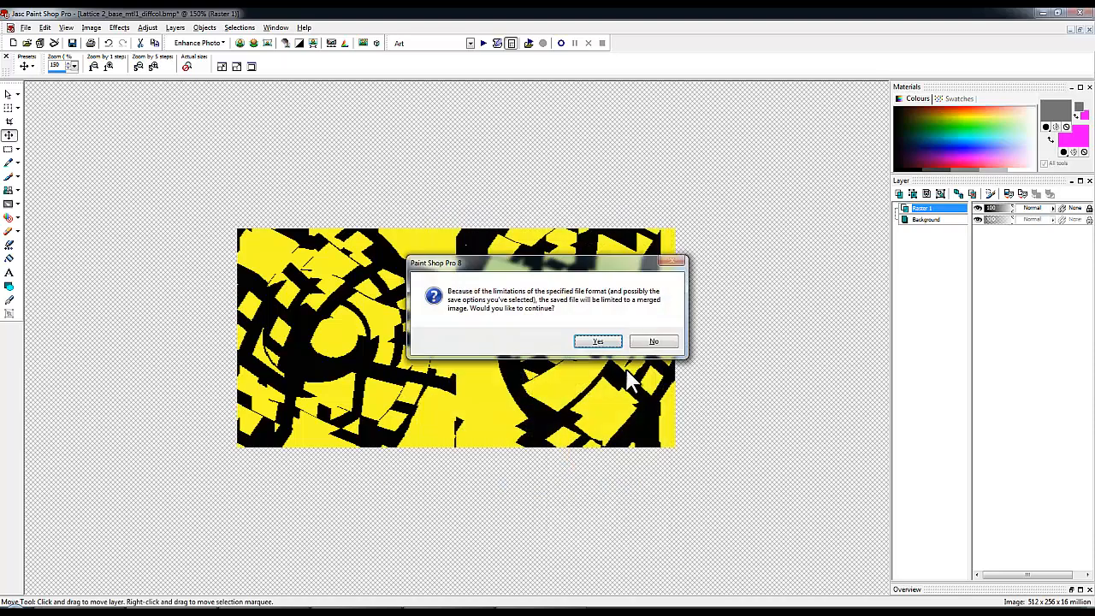
left_click(596, 341)
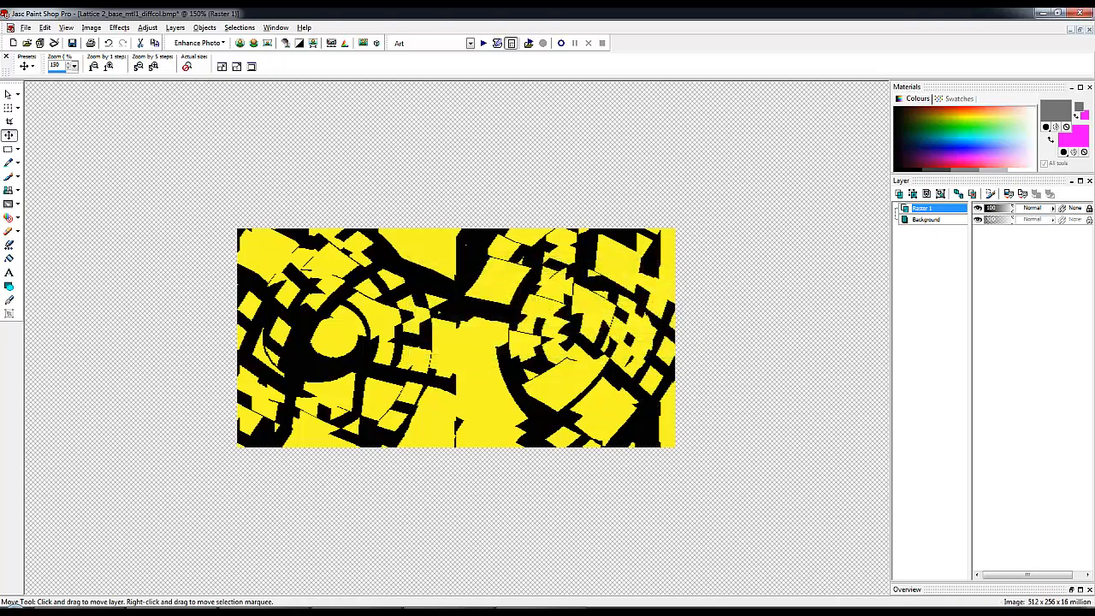
Switch back to Bryce, select the imported mesh and open the picture list of its material's texture
key("alt+Tab")
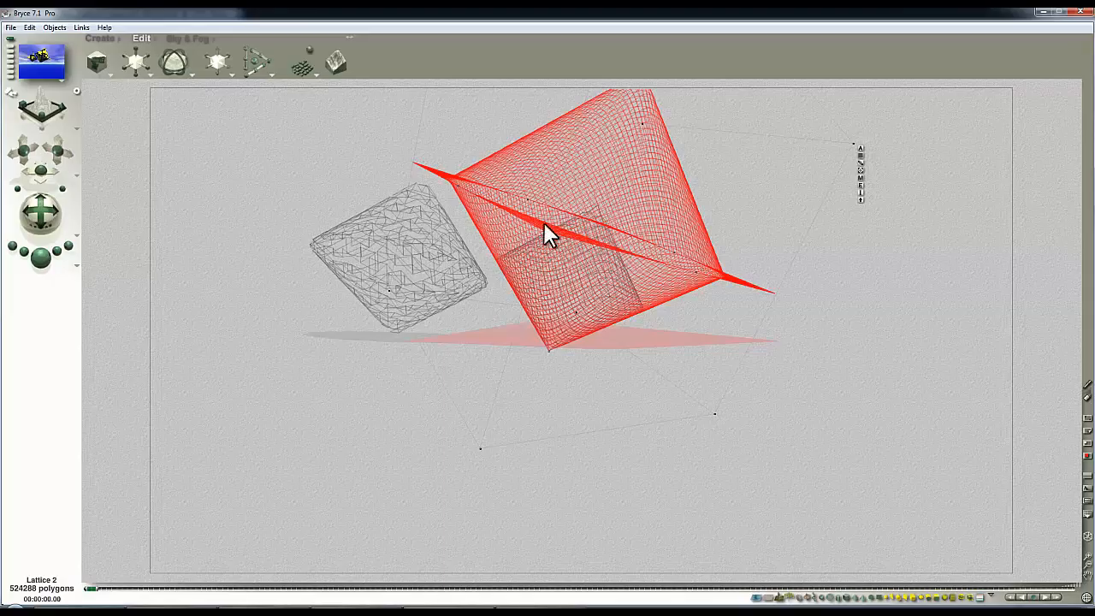
left_click(587, 195)
left_click(437, 208)
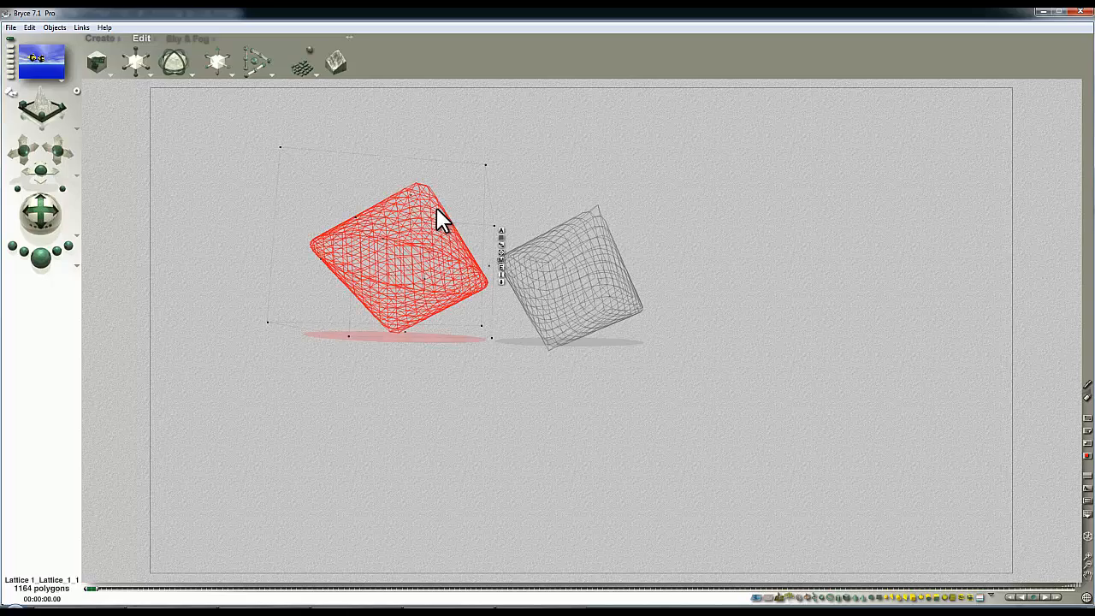
left_click(494, 245)
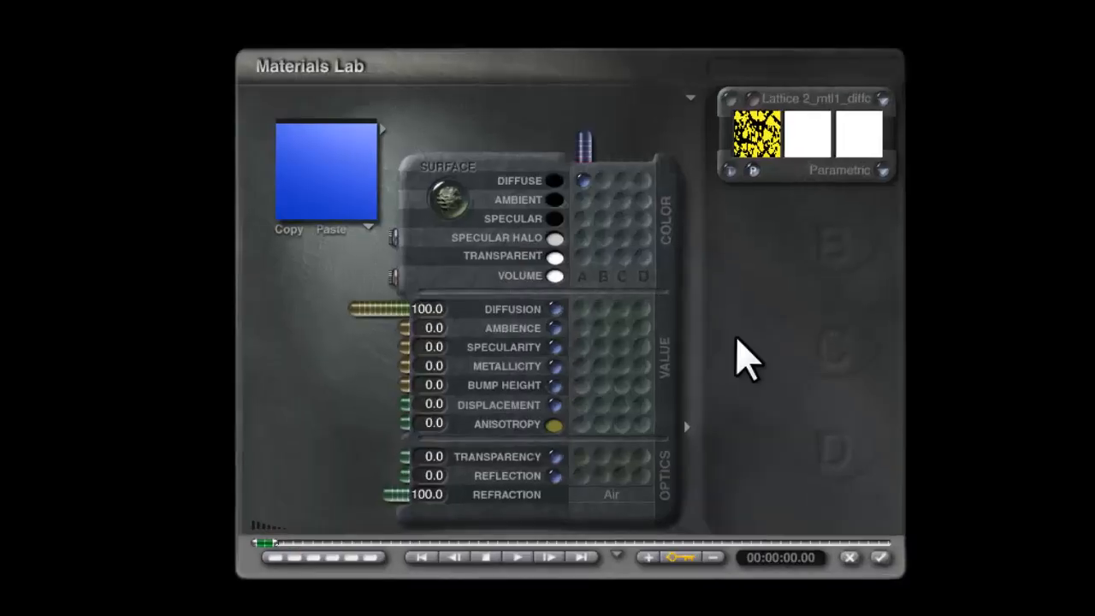
left_click(779, 90)
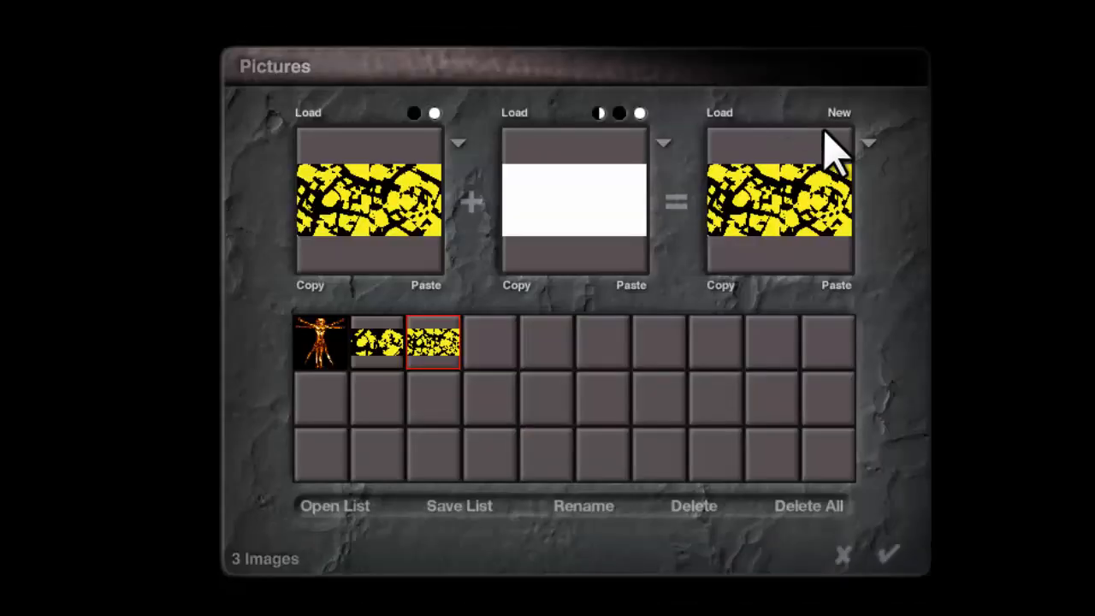
Load complete map.jpg into an empty picture slot and apply it as the imported mesh's texture
left_click(486, 346)
left_click_drag(795, 261, 796, 343)
left_click(526, 325)
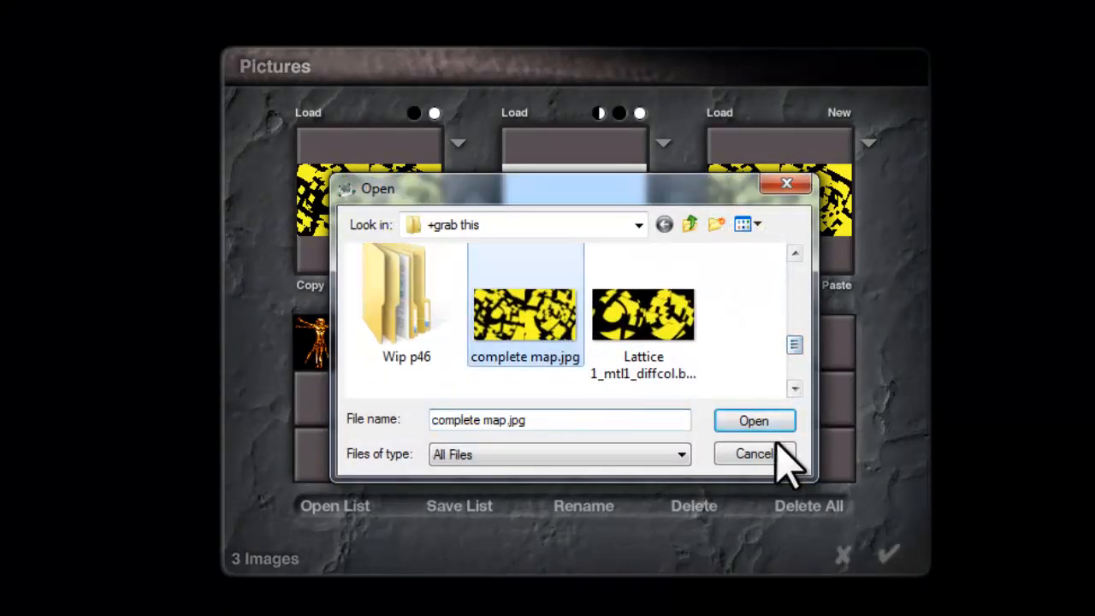
left_click(752, 421)
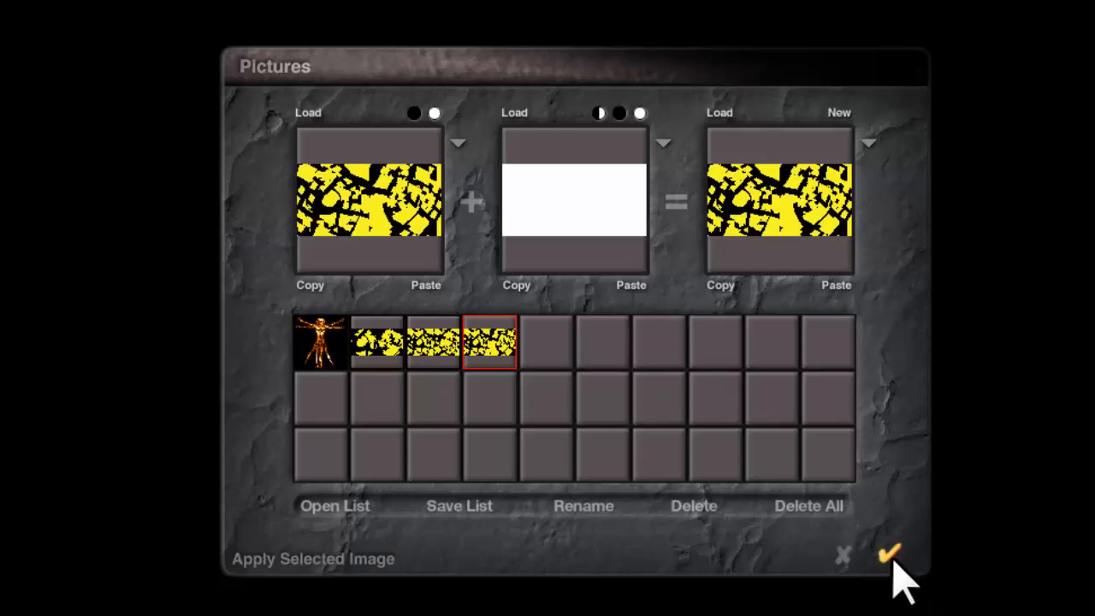
left_click(888, 556)
left_click(905, 575)
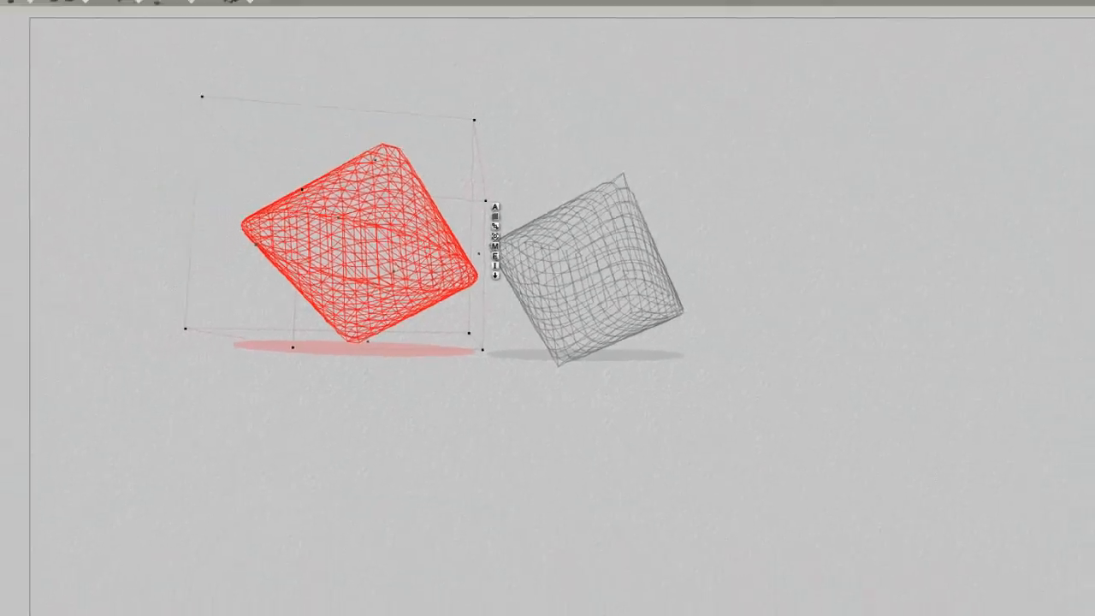
Rotate the camera to a different angle on the mesh and the lattice, and render them for comparison
left_click_drag(47, 172, 59, 161)
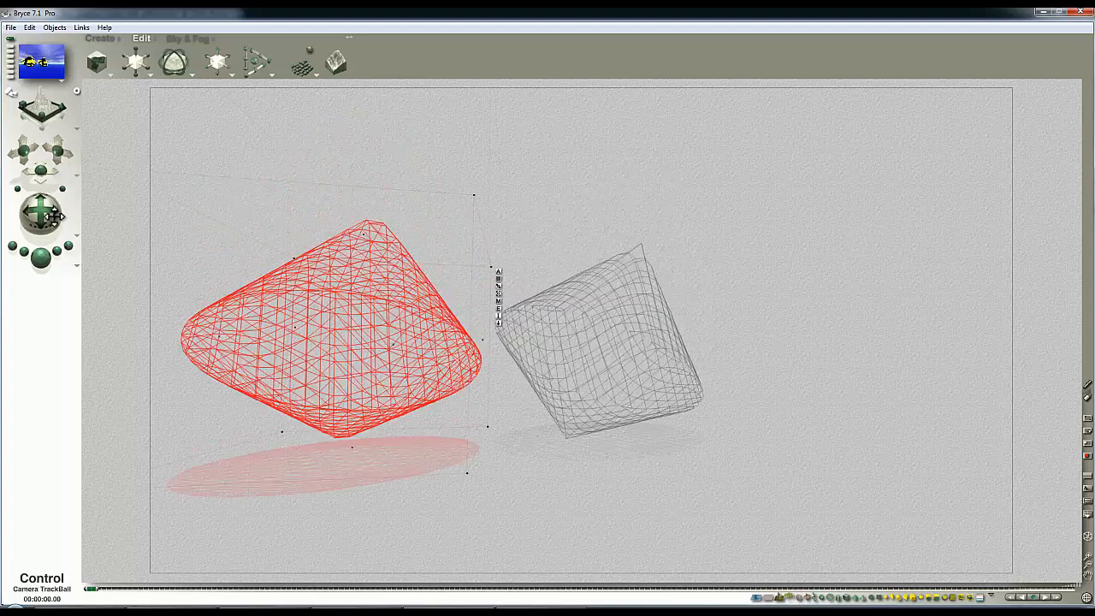
left_click_drag(52, 208, 47, 219)
left_click(41, 256)
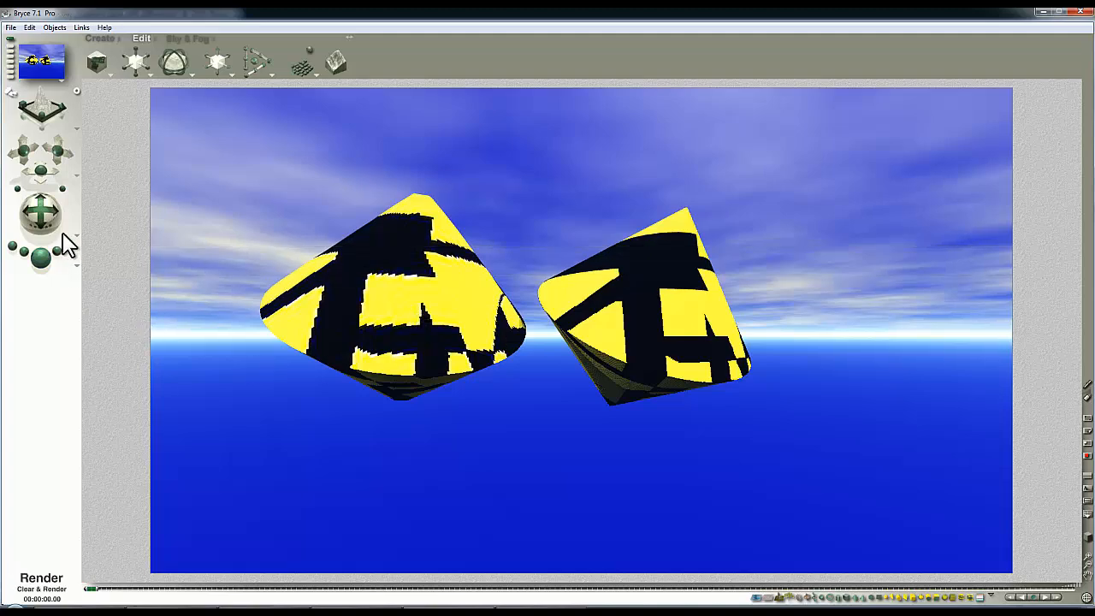
Move the camera around to another side of the two objects, reframe them and render the new view
left_click_drag(55, 151, 56, 151)
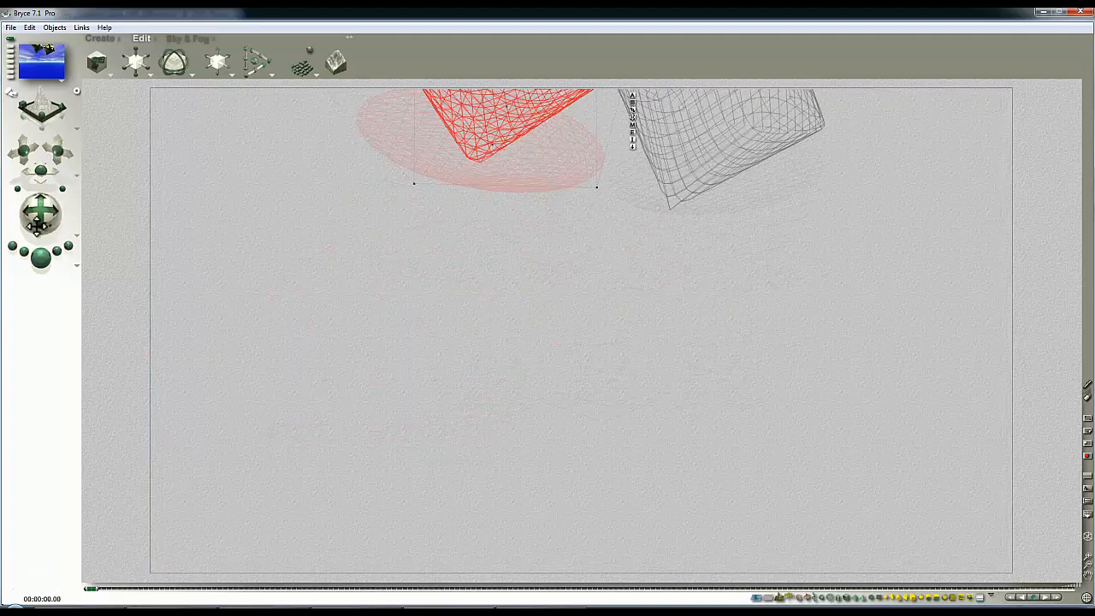
left_click_drag(40, 213, 41, 216)
left_click(40, 257)
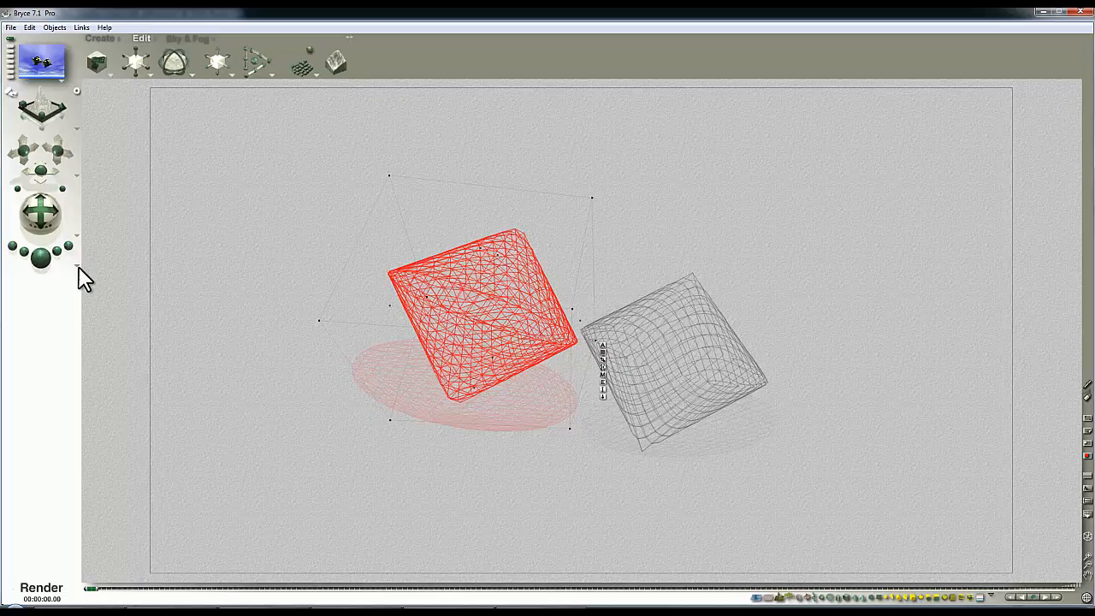